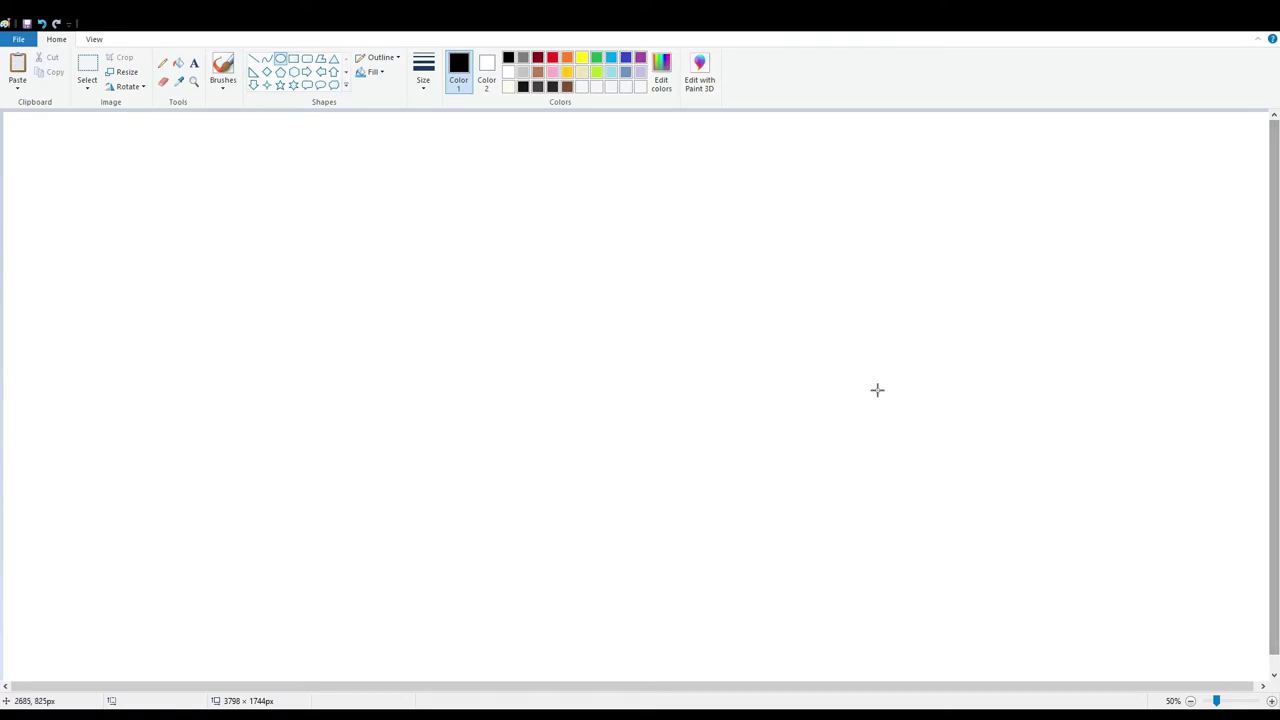
Draw a large black circle and a vertical line about 1387 px long passing through the circle's centre.
mouse_move(377, 200)
left_mouse_down()
mouse_move(426, 277)
mouse_move(691, 557)
mouse_move(740, 563)
left_mouse_up()
mouse_move(648, 457)
left_mouse_down()
mouse_move(664, 418)
mouse_move(664, 430)
left_mouse_up()
left_click(254, 58)
left_click_drag(572, 145, 572, 605)
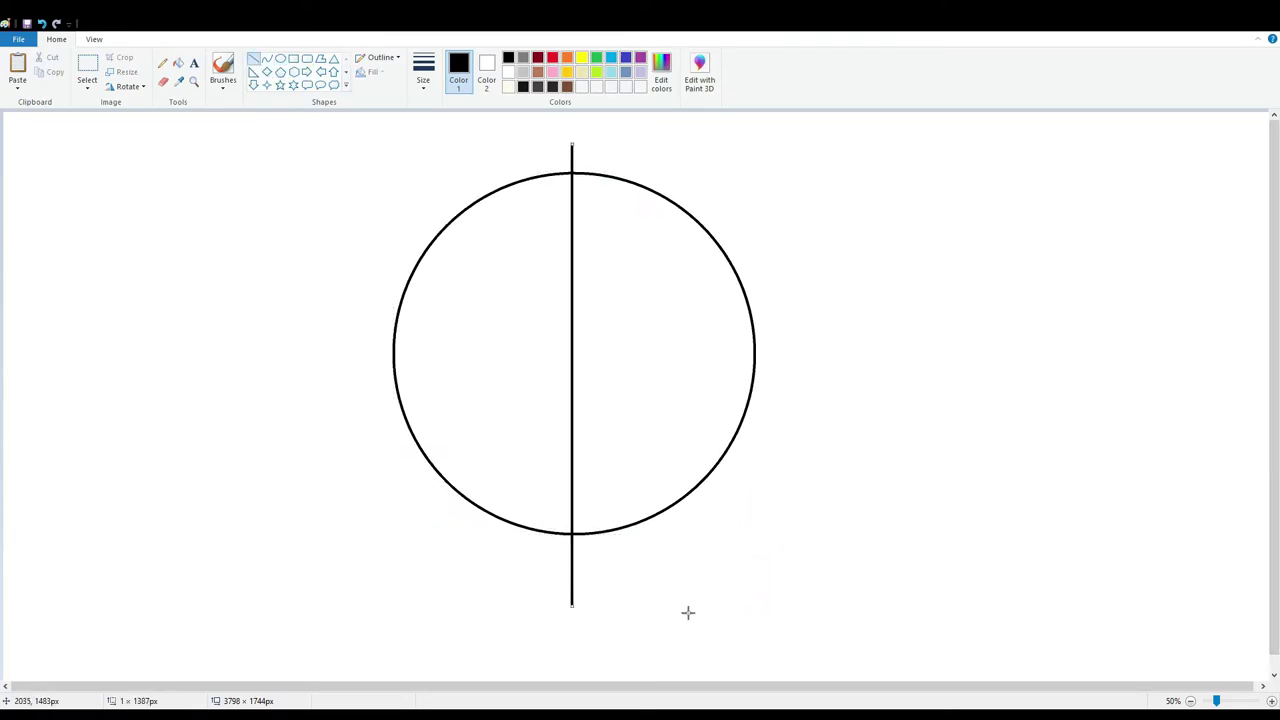
key("Right")
key("Right")
key("Right")
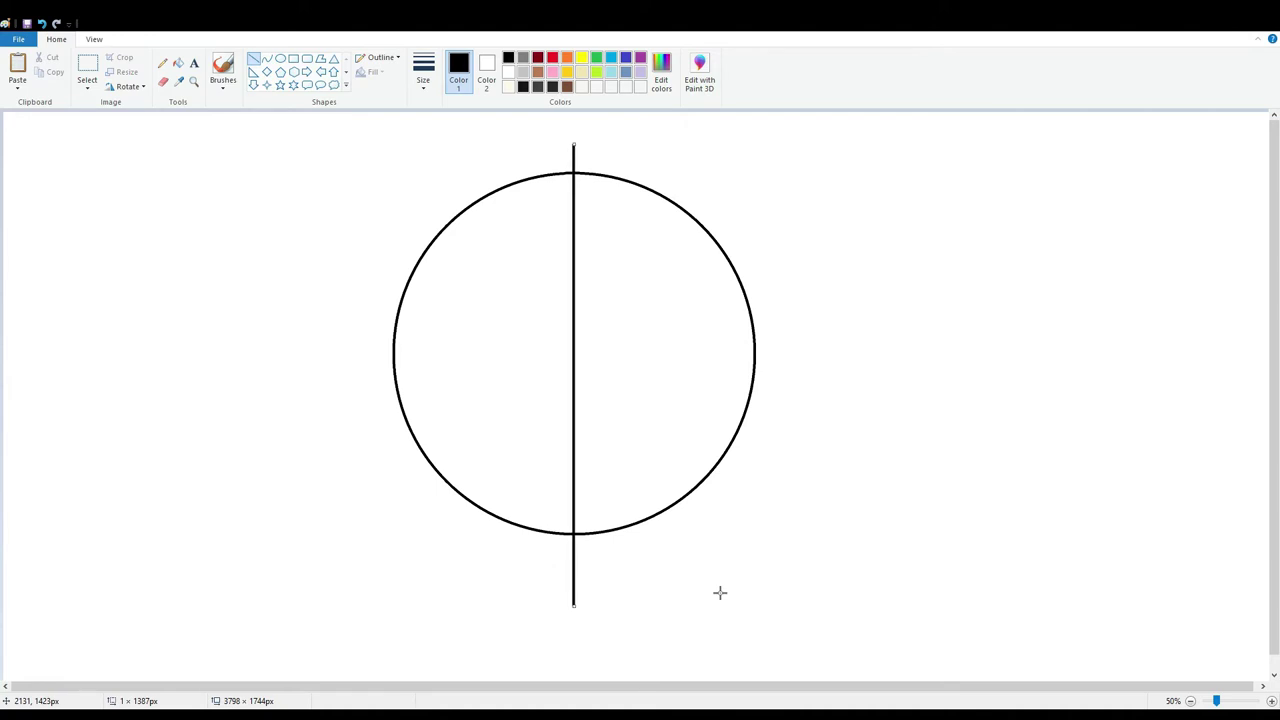
left_click(528, 453)
Draw a horizontal line about 1277 px long across the circle, positioned through its centre.
mouse_move(384, 354)
left_mouse_down()
mouse_move(637, 386)
mouse_move(812, 494)
left_mouse_up()
key("Down")
key("Down")
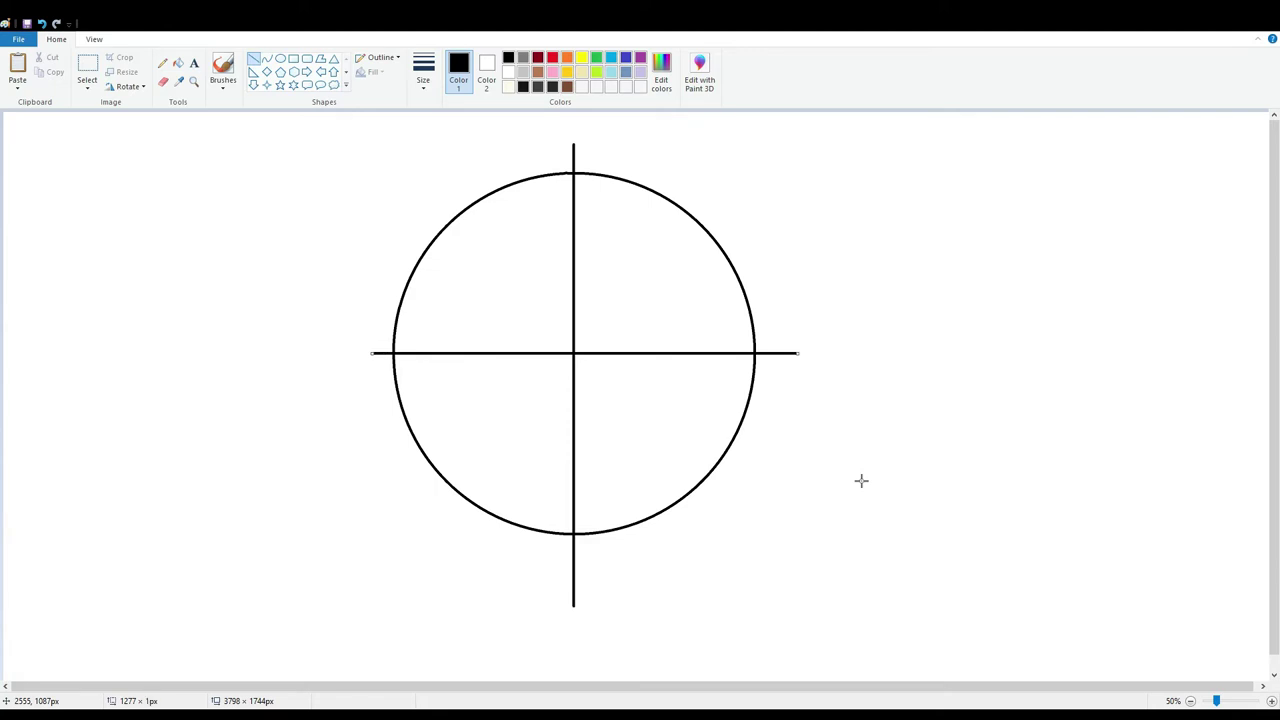
left_click(861, 481)
Draw a 45° diagonal of about 966 × 966 px from upper left to lower right and nudge it through the centre.
left_click_drag(418, 207, 740, 527)
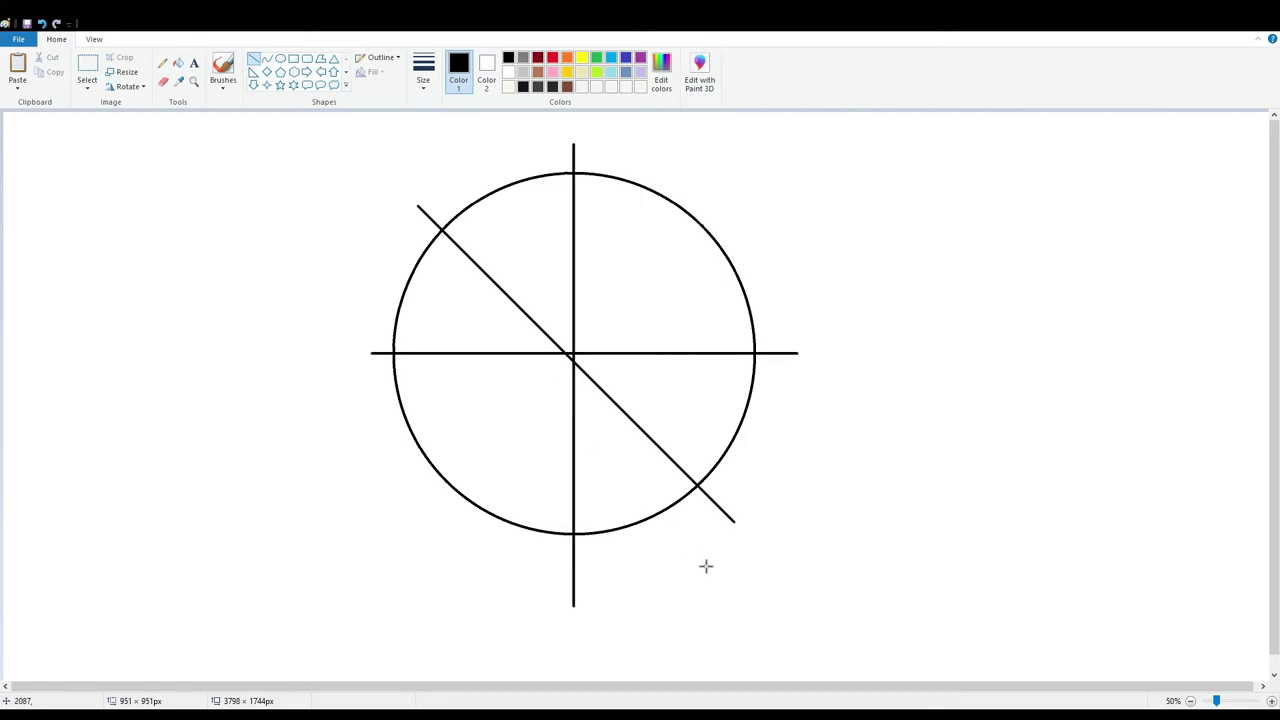
key("Up")
key("Up")
key("Up")
key("Up")
key("Up")
key("Right")
key("Right")
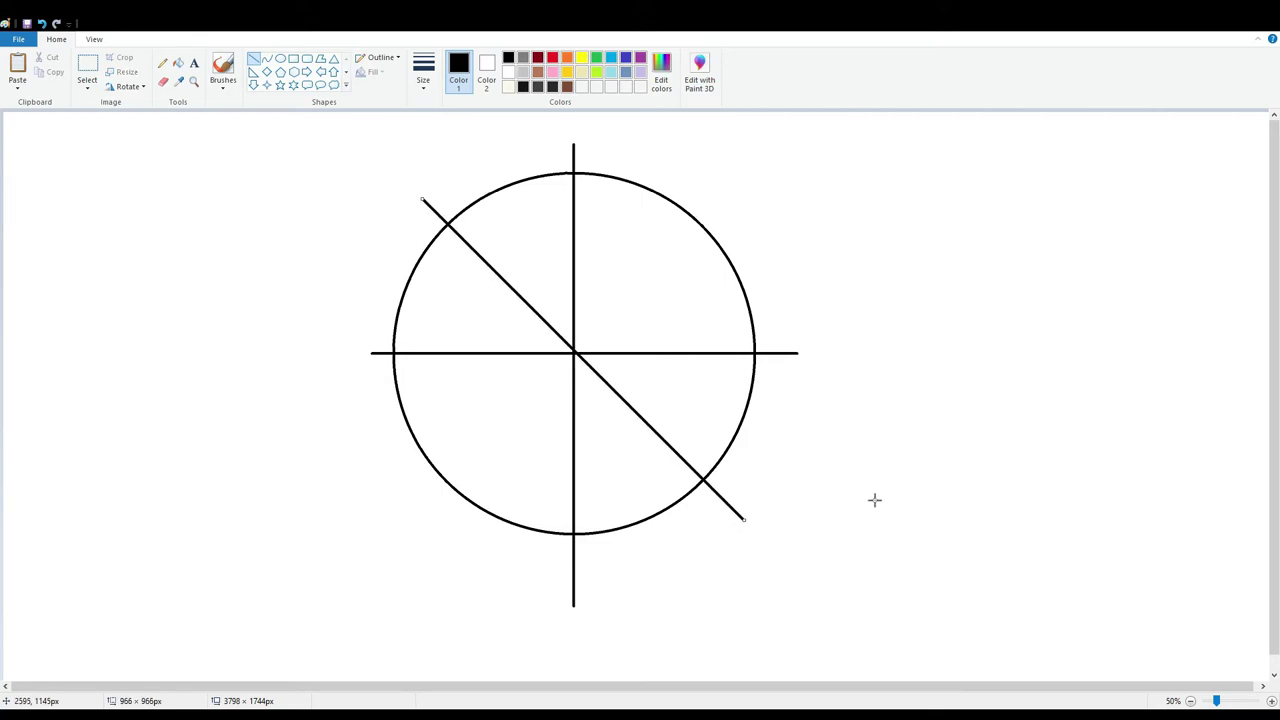
key("Right")
key("Right")
left_click(874, 500)
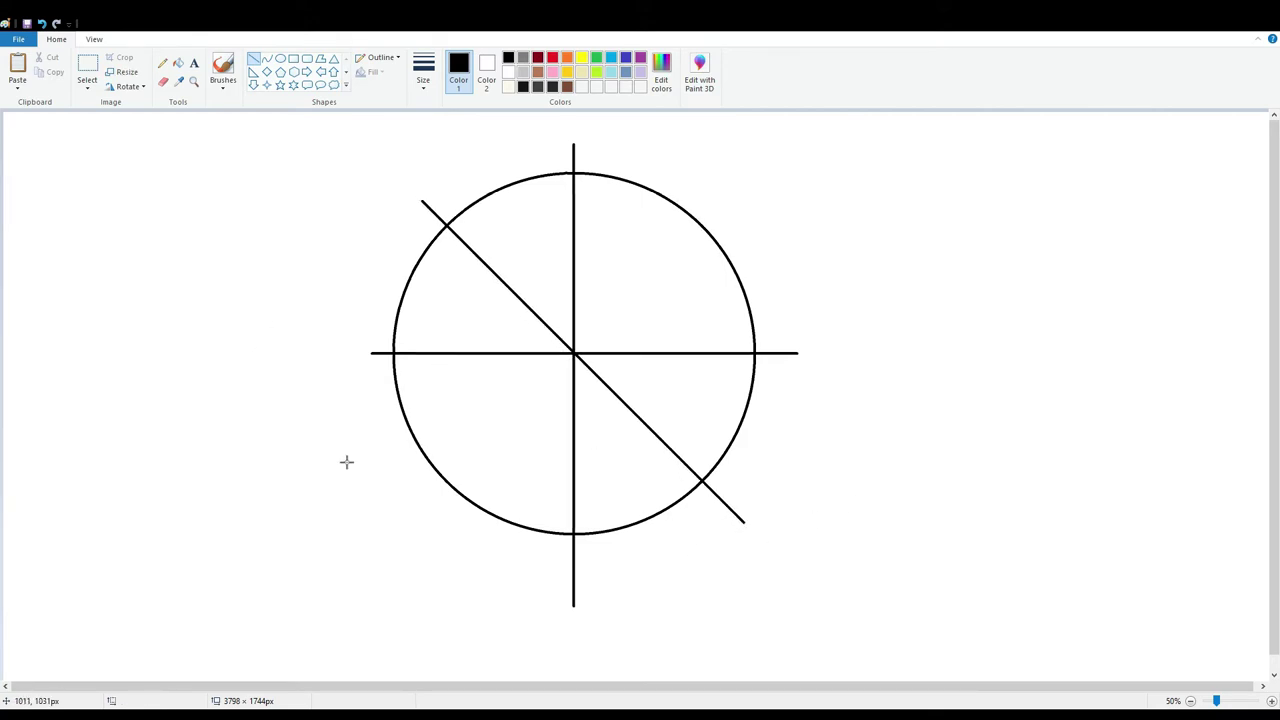
Draw the opposite 45° diagonal, about 873 × 873 px from lower left to upper right, and nudge it through the centre.
mouse_move(432, 502)
left_mouse_down()
mouse_move(657, 320)
mouse_move(722, 212)
left_mouse_up()
key("Up")
key("Up")
key("Up")
key("Up")
key("Up")
key("Up")
key("Up")
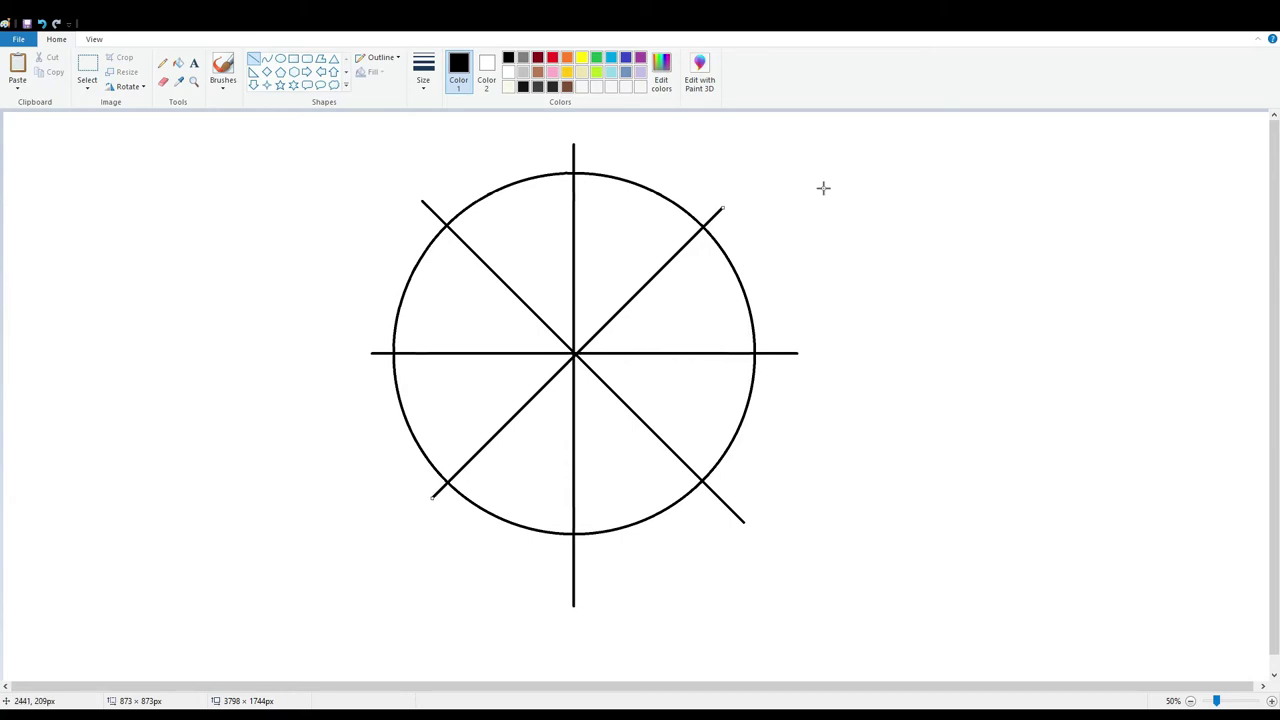
left_click(823, 188)
Draw a second circle over the first, align their outlines and stretch it to about 1095 × 1099 px.
left_click(508, 72)
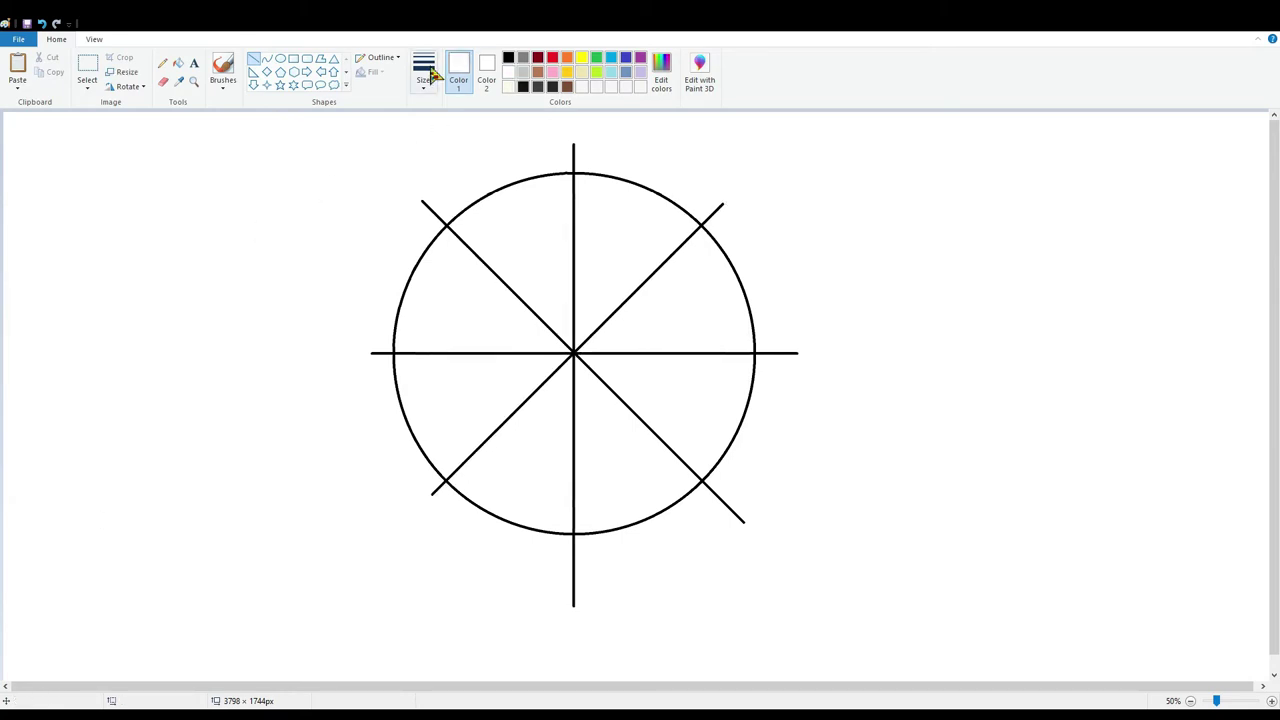
left_click(280, 58)
left_click_drag(429, 200, 785, 551)
left_click(508, 57)
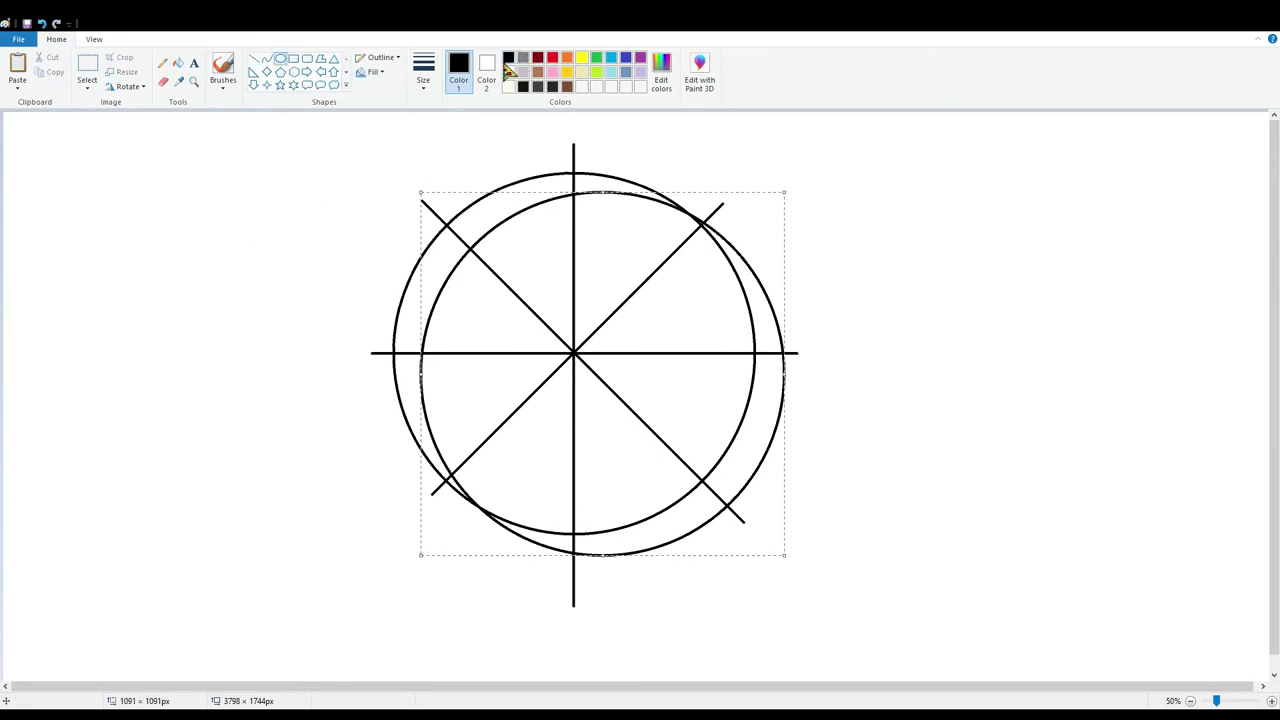
left_click_drag(570, 288, 547, 271)
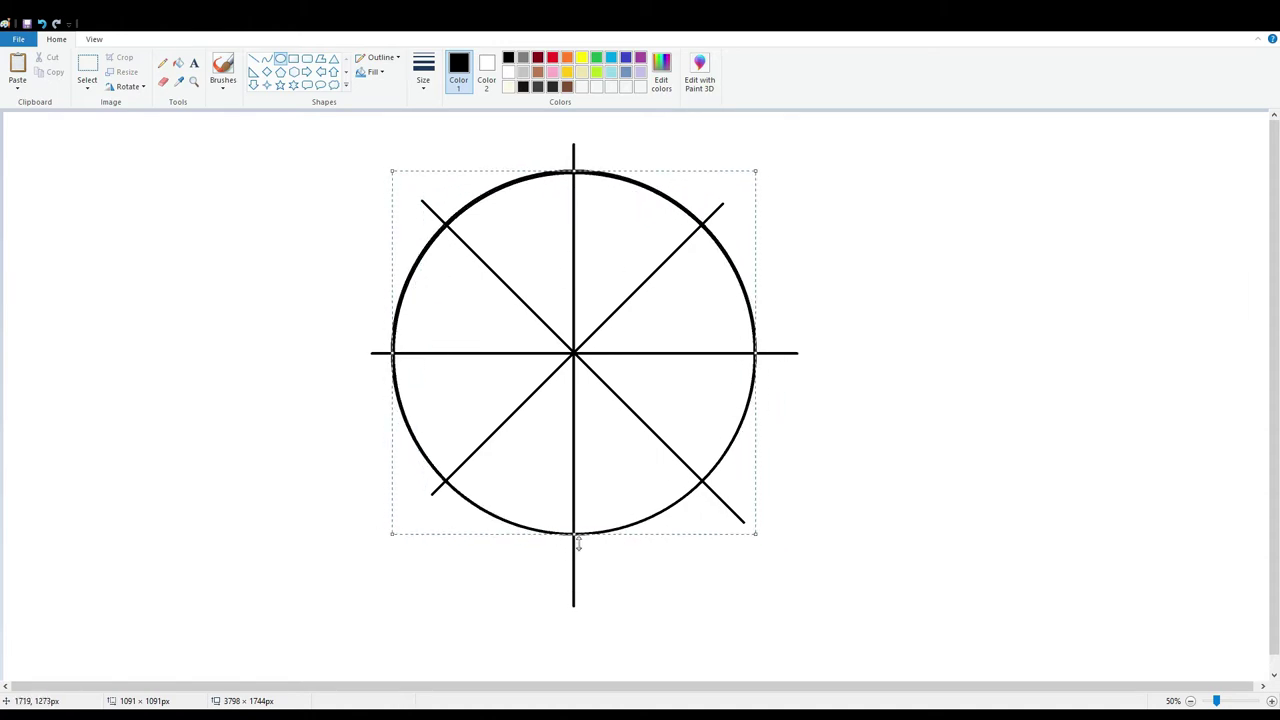
left_click_drag(578, 543, 582, 545)
left_click_drag(756, 354, 765, 363)
Make the second circle's outline white and fit it to about 1087 × 1083 px so it covers the original outline.
left_click(510, 72)
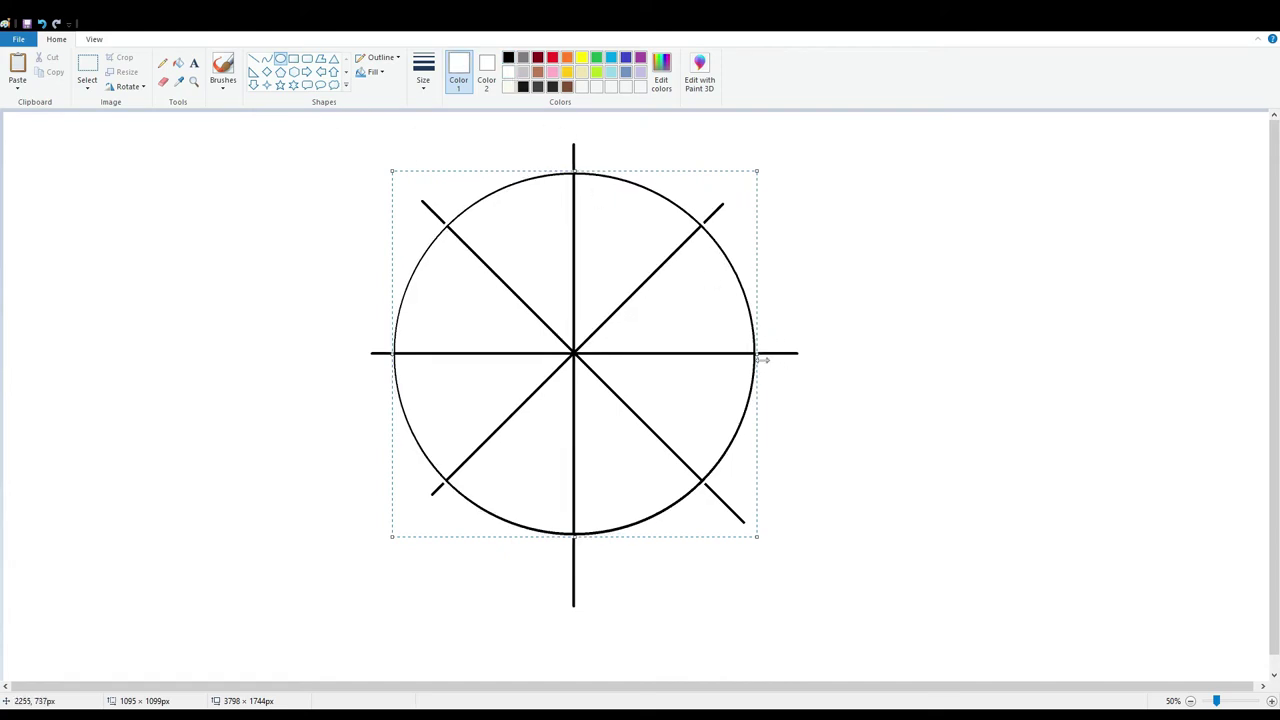
left_click_drag(763, 360, 760, 359)
left_click_drag(575, 544, 576, 541)
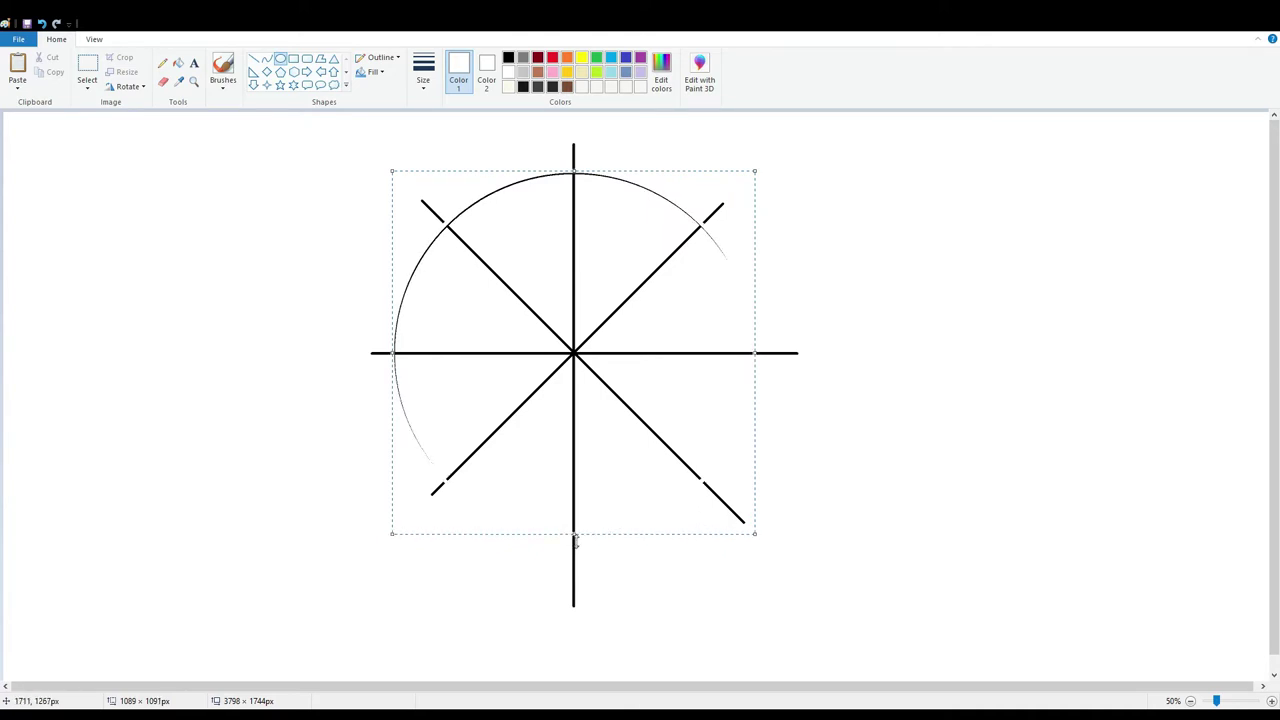
left_click_drag(397, 350, 398, 351)
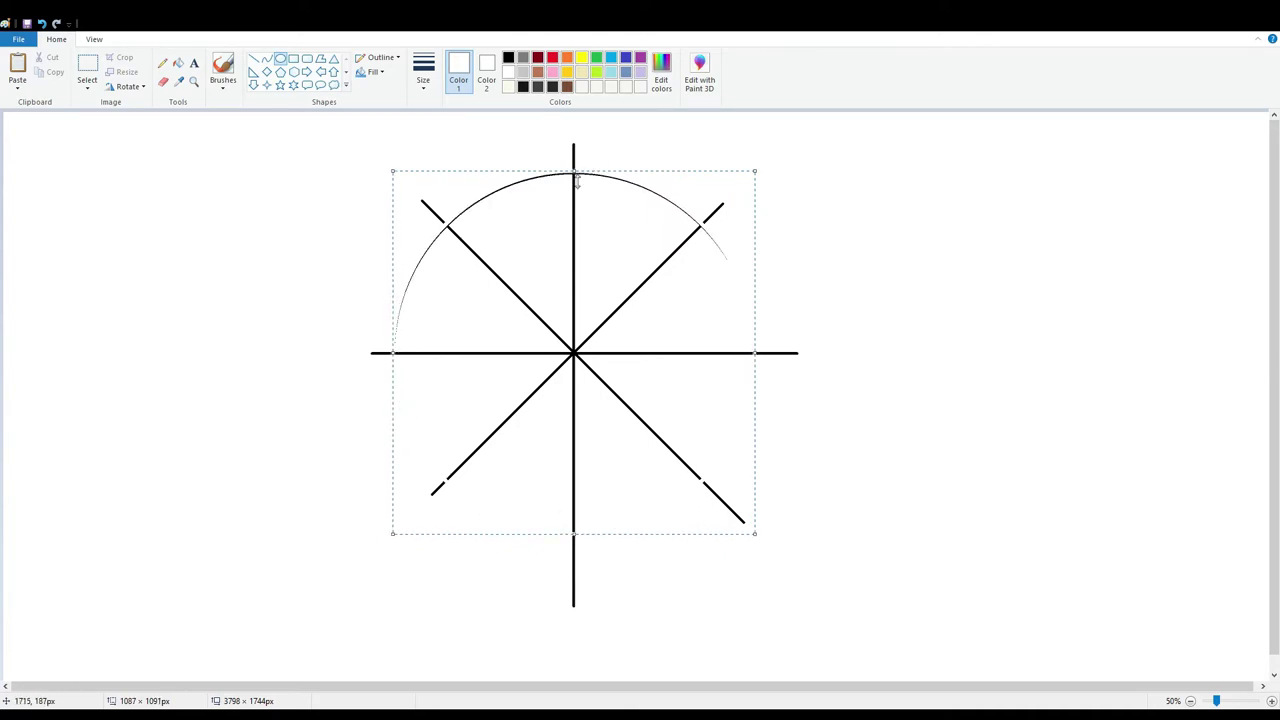
left_click_drag(576, 180, 576, 182)
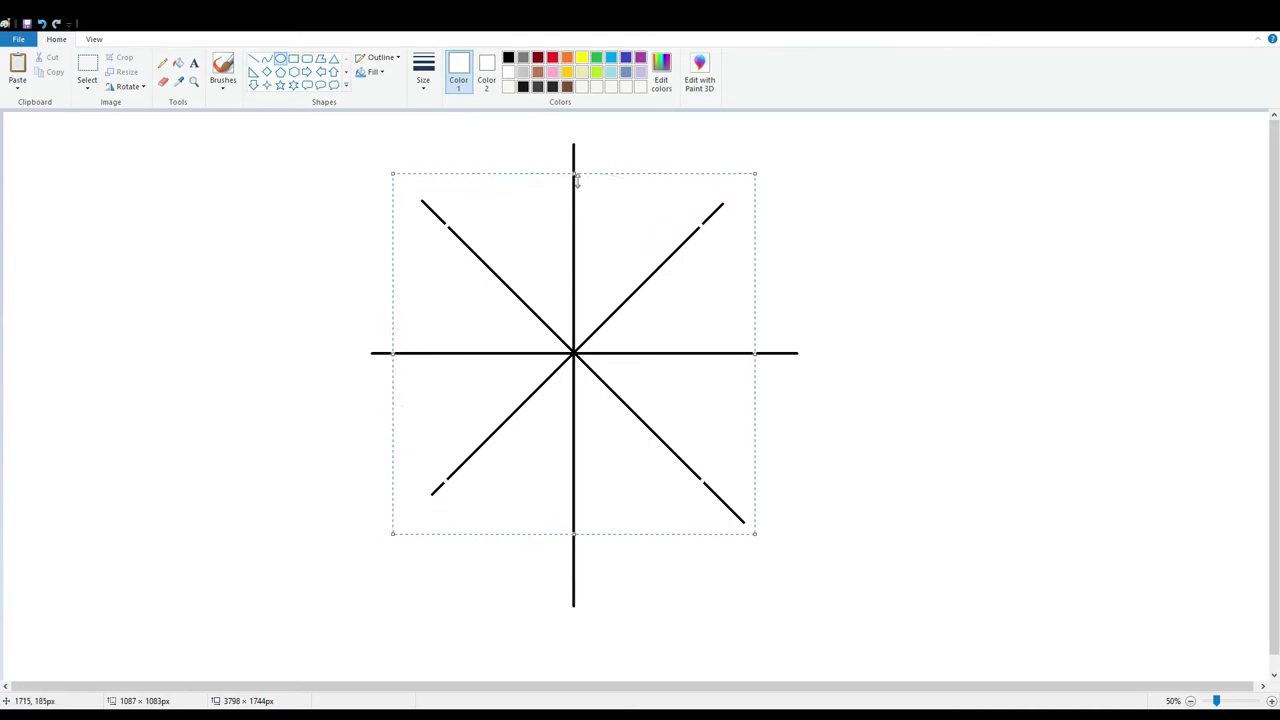
left_click(876, 227)
Fill the line ends that protrude beyond the erased circle with white.
left_click(178, 63)
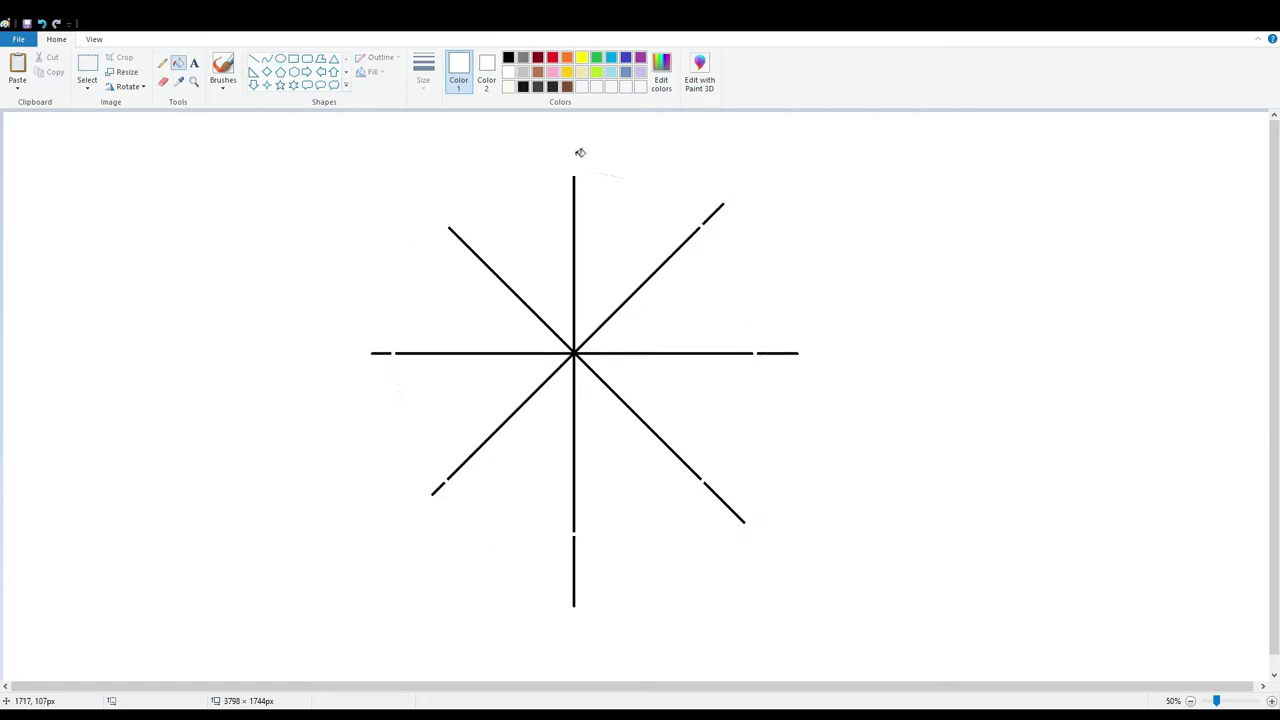
left_click(712, 218)
left_click(573, 591)
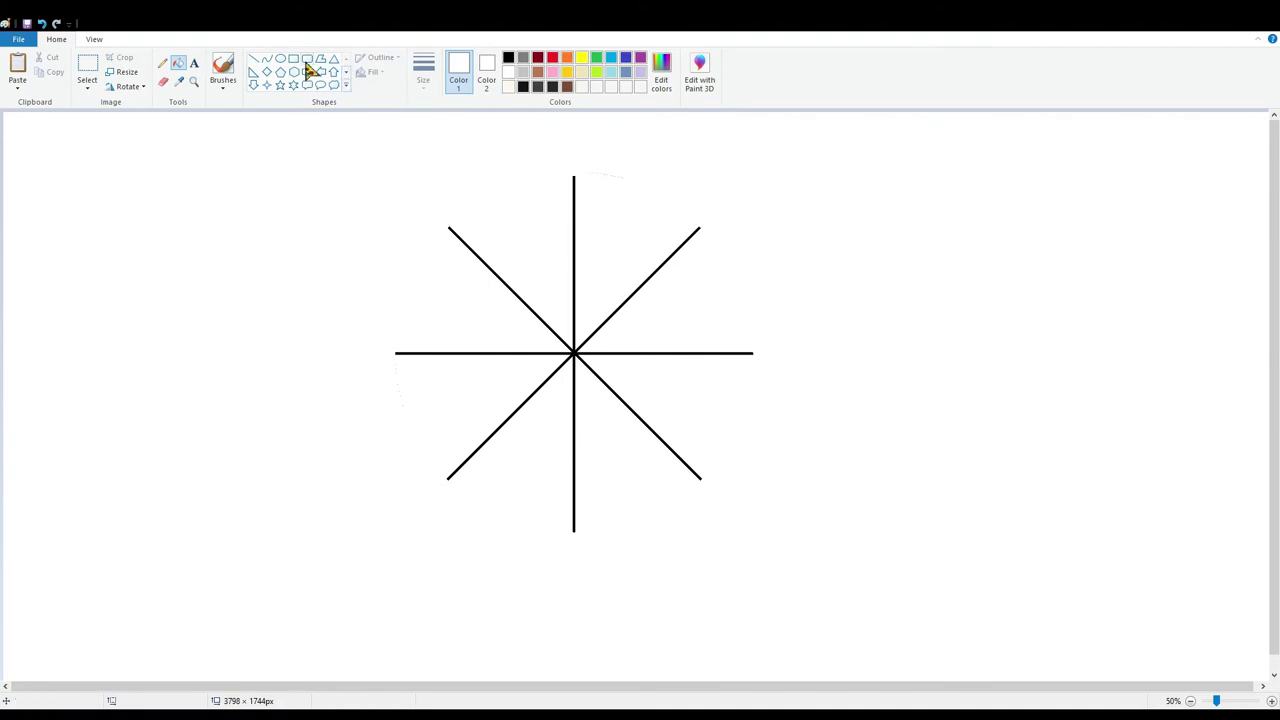
Using the Curve tool in black, draw the inner web ring's inward-bowed curves clockwise from the upper-left spoke to the lower-right spoke.
left_click(266, 59)
left_click(508, 57)
left_click_drag(478, 254, 553, 231)
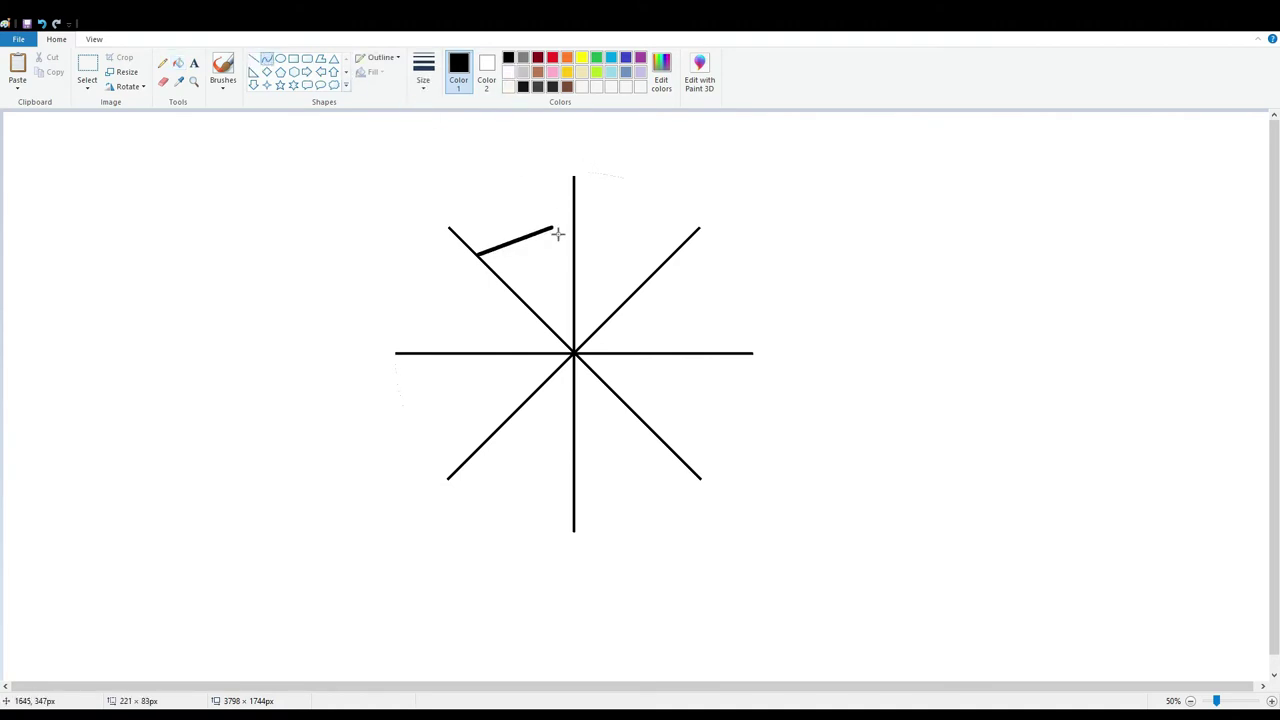
key("ctrl+z")
mouse_move(540, 317)
left_mouse_down()
mouse_move(574, 301)
mouse_move(607, 326)
mouse_move(597, 320)
mouse_move(620, 363)
mouse_move(612, 387)
left_mouse_up()
left_click(563, 322)
left_click(574, 321)
left_click(606, 352)
left_click(605, 374)
left_click(624, 403)
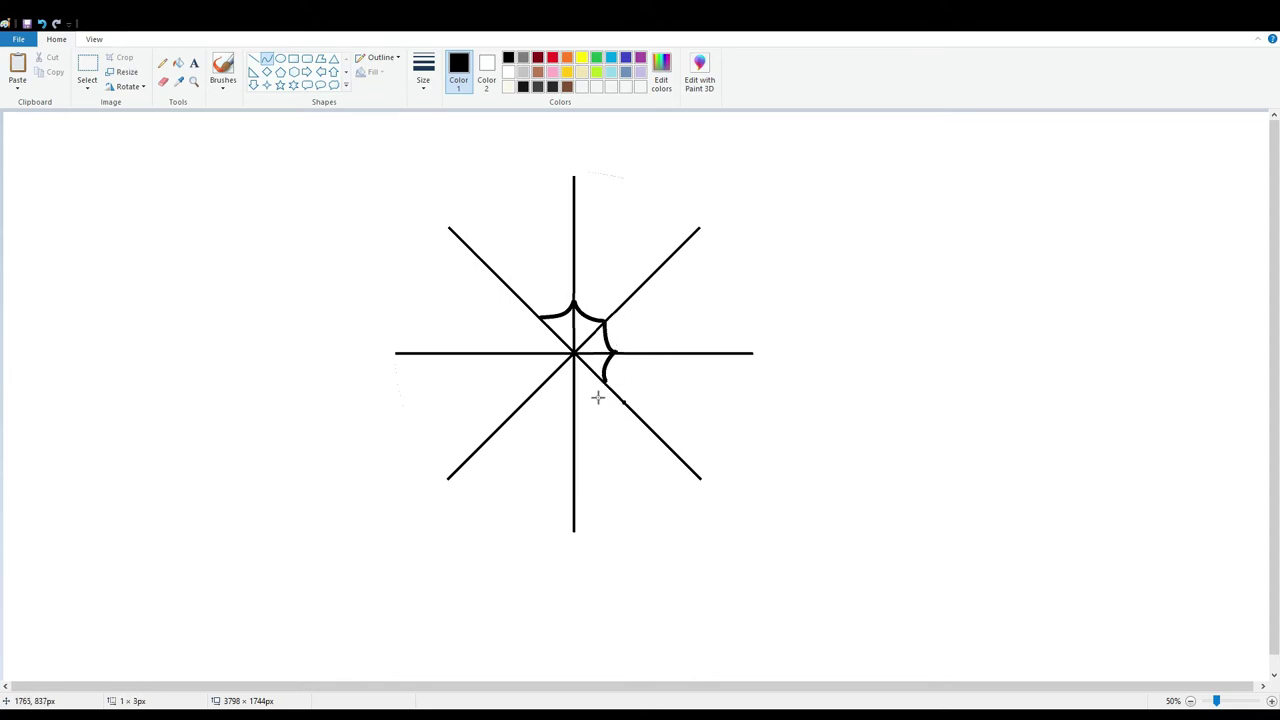
Continue the inner ring with curves from the lower-right spoke through the bottom spoke to the lower-left spoke.
left_click_drag(610, 391, 589, 396)
left_click(589, 396)
left_click(593, 414)
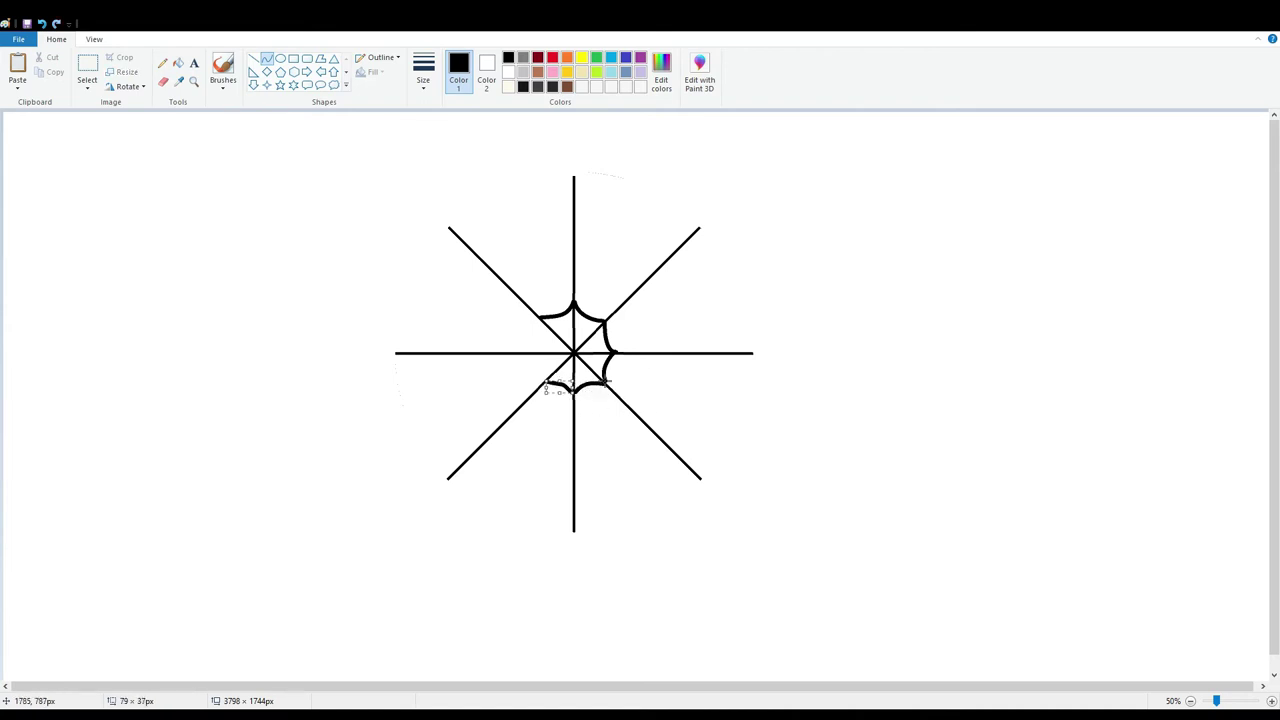
Undo the inner ring's curve between the bottom and lower-left spokes and redraw it to meet both spokes.
key("ctrl+z")
left_click(1271, 701)
scroll(1078, 646, "down", 3)
left_click_drag(482, 688, 812, 688)
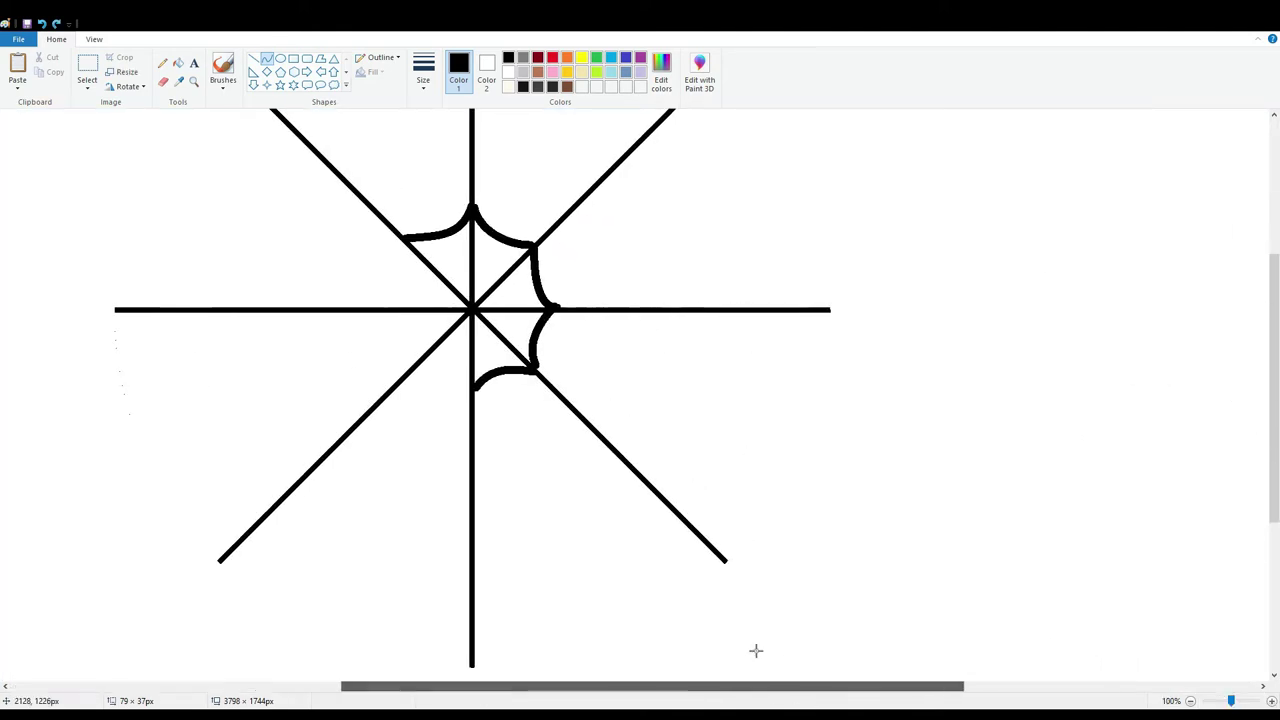
mouse_move(419, 369)
left_mouse_down()
mouse_move(484, 389)
mouse_move(473, 398)
mouse_move(444, 376)
left_mouse_up()
key("ctrl+z")
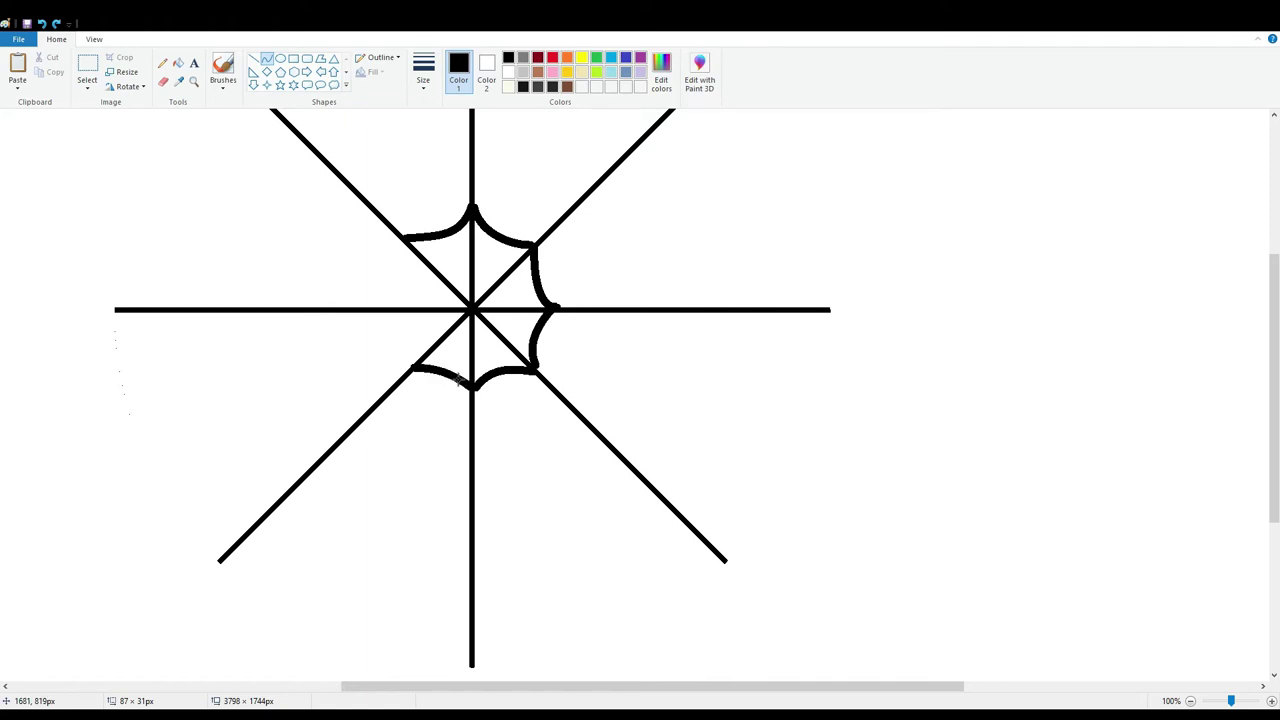
Close the inner ring with inward-bowed curves from the upper-left spoke through the left spoke to the lower-left spoke.
left_click_drag(404, 240, 382, 307)
left_click_drag(394, 274, 415, 267)
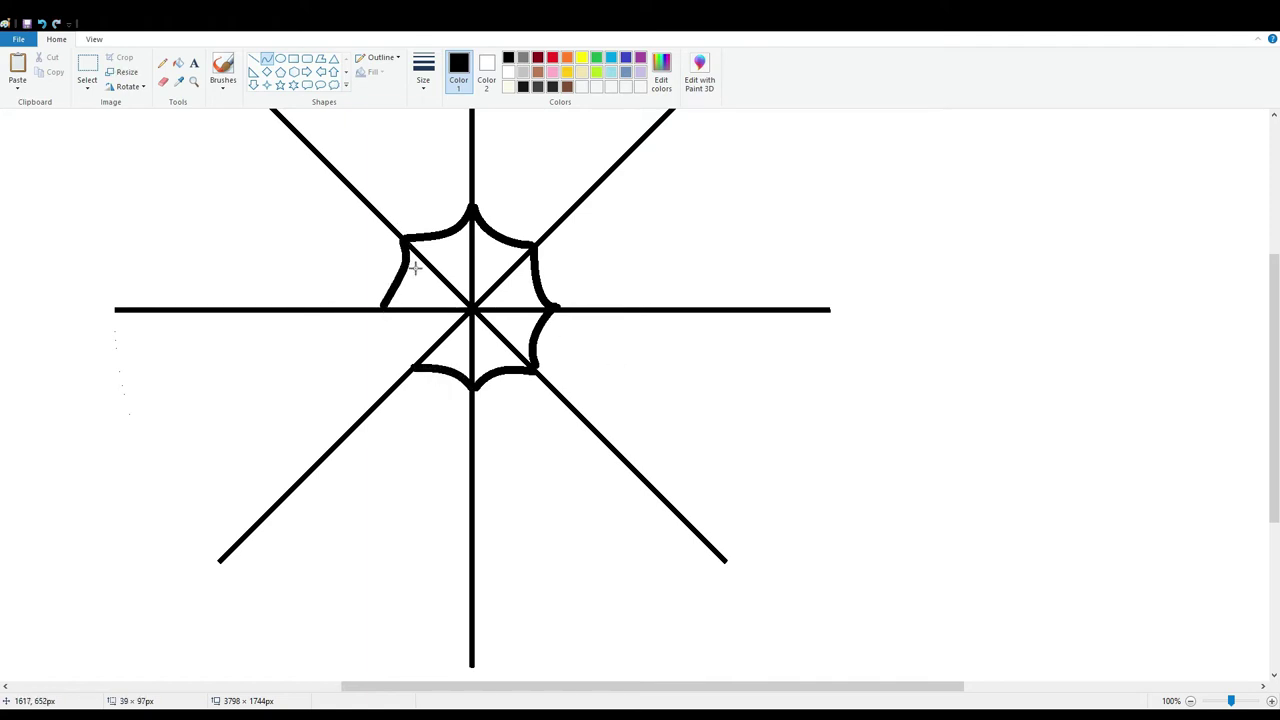
left_click(414, 298)
left_click(426, 307)
mouse_move(385, 308)
left_mouse_down()
mouse_move(412, 366)
mouse_move(419, 327)
left_mouse_up()
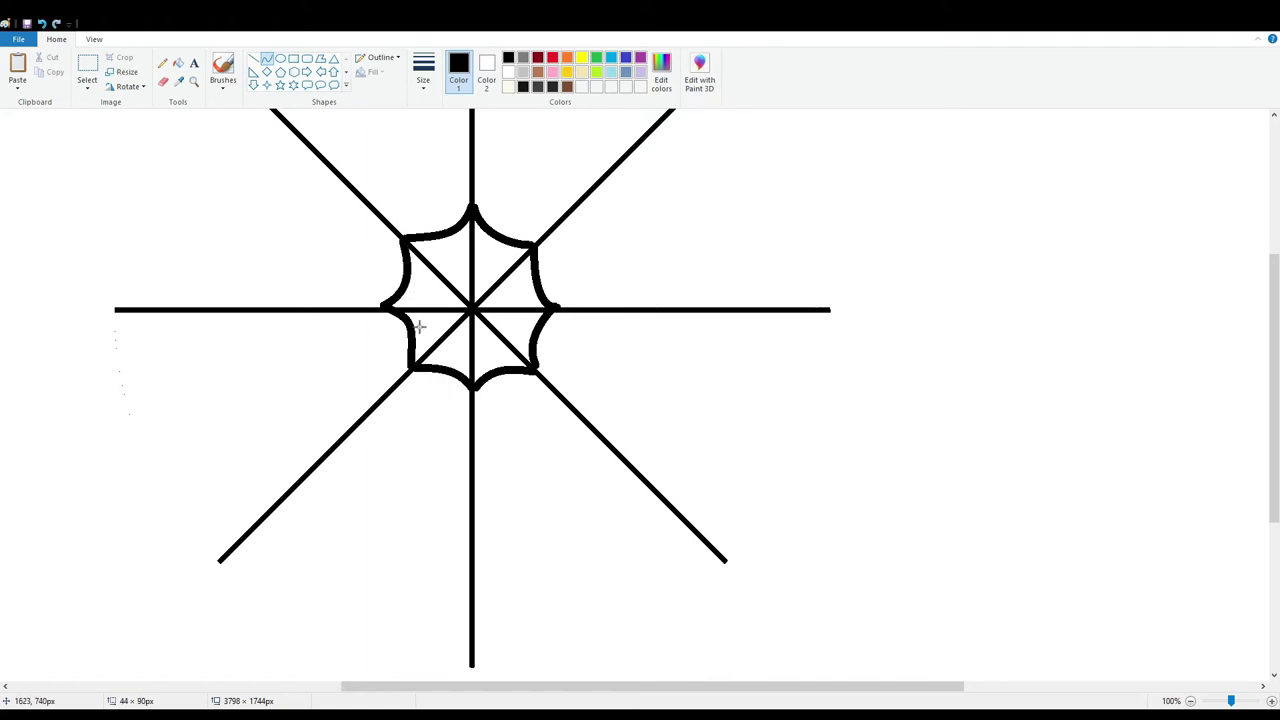
left_click(430, 347)
left_click(643, 365)
Start a second, larger ring with curves from the top spoke through the upper-right spoke to the right spoke.
scroll(738, 466, "up", 3)
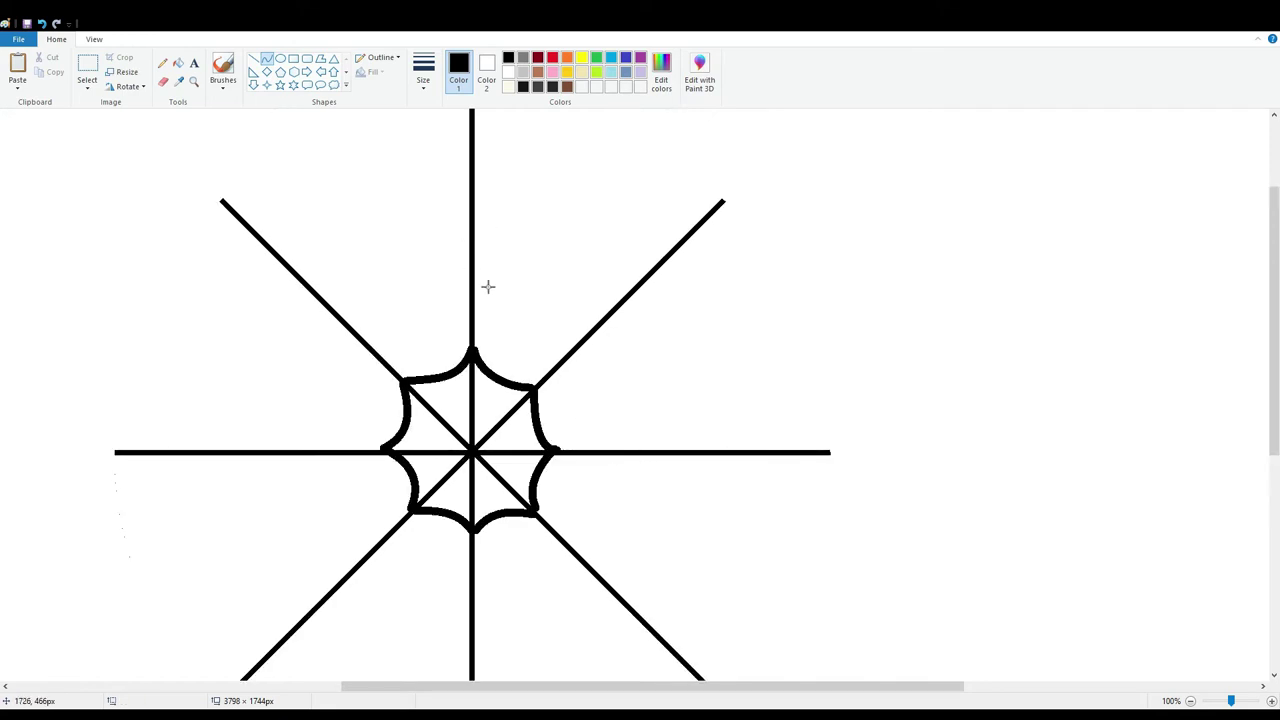
mouse_move(474, 268)
left_mouse_down()
mouse_move(529, 313)
mouse_move(597, 333)
mouse_move(550, 344)
mouse_move(662, 454)
left_mouse_up()
left_click(602, 336)
left_click_drag(620, 376, 605, 380)
left_click_drag(643, 426, 624, 432)
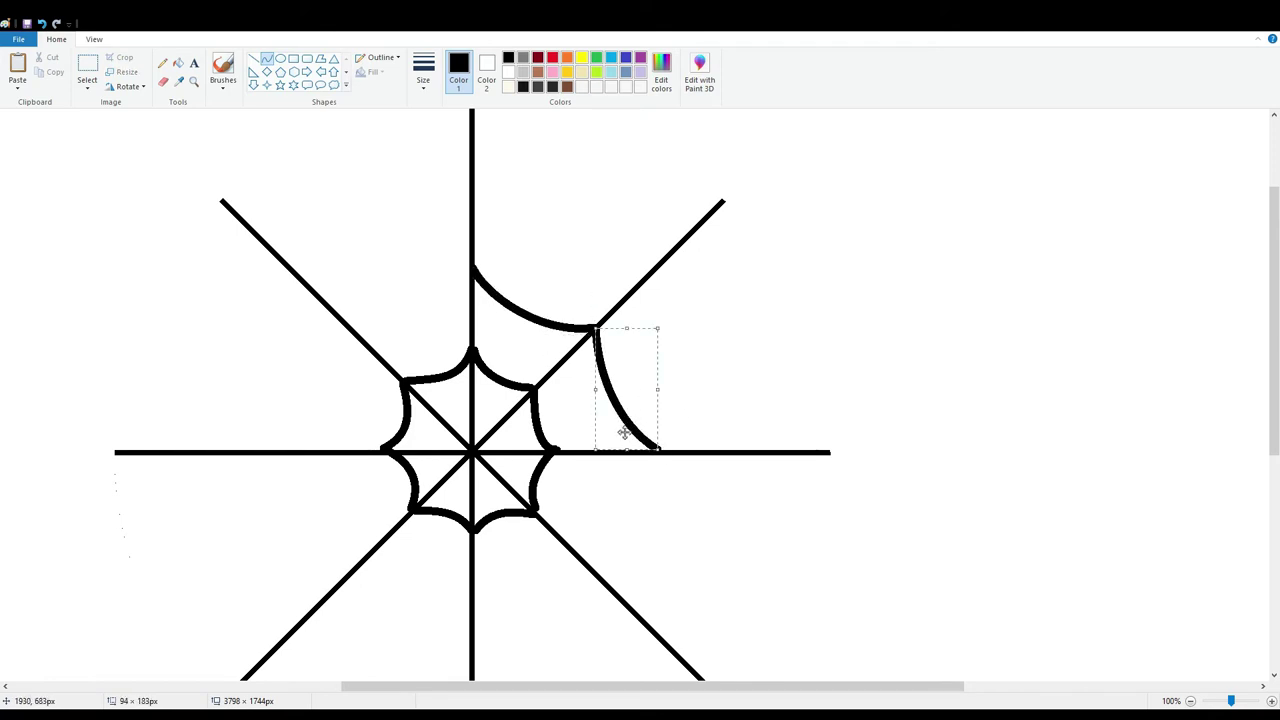
left_click(746, 575)
key("ctrl+z")
Draw the second ring's inward-bowed curve from the right spoke to the lower-right spoke, undoing the stray stroke after it.
scroll(650, 400, "down", 3)
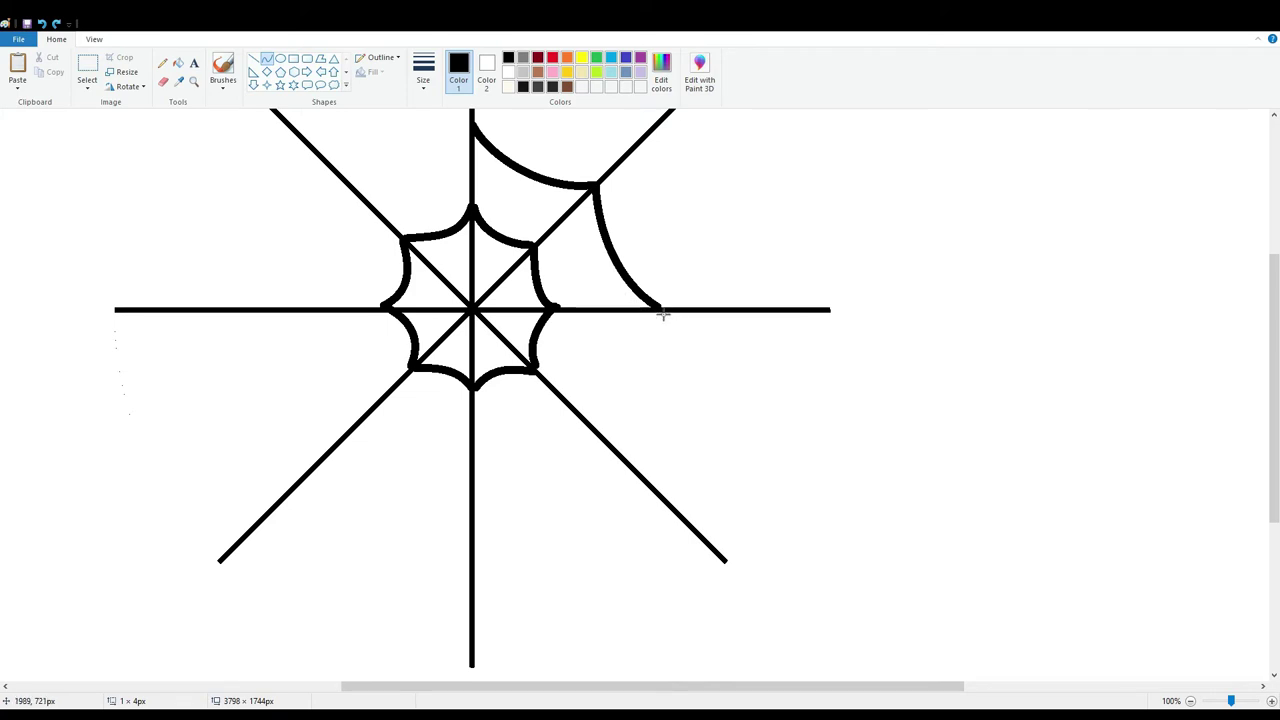
left_click_drag(663, 314, 623, 454)
left_click_drag(651, 348, 643, 349)
mouse_move(607, 392)
left_mouse_down()
mouse_move(628, 462)
mouse_move(478, 507)
mouse_move(571, 451)
mouse_move(495, 478)
left_mouse_up()
left_click(684, 441)
left_click(41, 22)
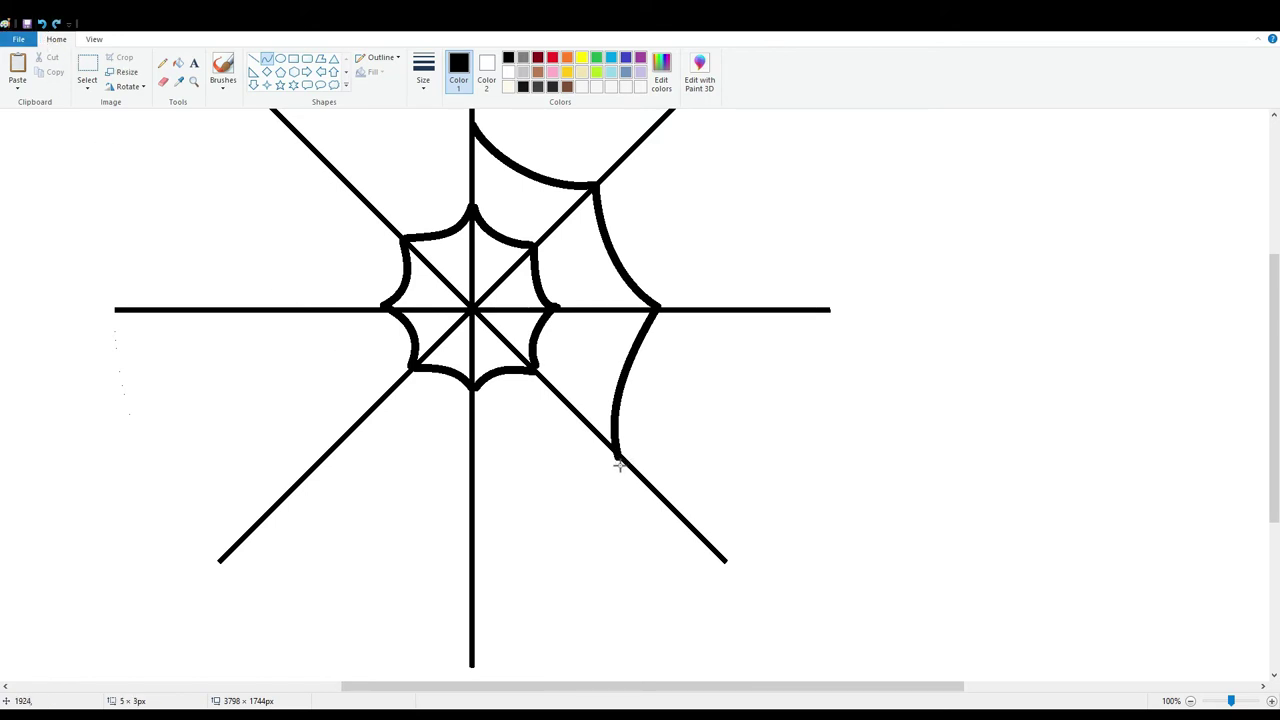
Draw the second ring's curves from the lower-right spoke through the bottom and lower-left spokes towards the left spoke.
left_click_drag(619, 462, 474, 520)
mouse_move(608, 474)
left_mouse_down()
mouse_move(560, 465)
mouse_move(511, 478)
mouse_move(572, 482)
left_mouse_up()
left_click_drag(472, 518, 346, 437)
mouse_move(420, 470)
left_mouse_down()
mouse_move(446, 480)
mouse_move(402, 447)
mouse_move(302, 306)
mouse_move(293, 314)
mouse_move(340, 351)
left_mouse_up()
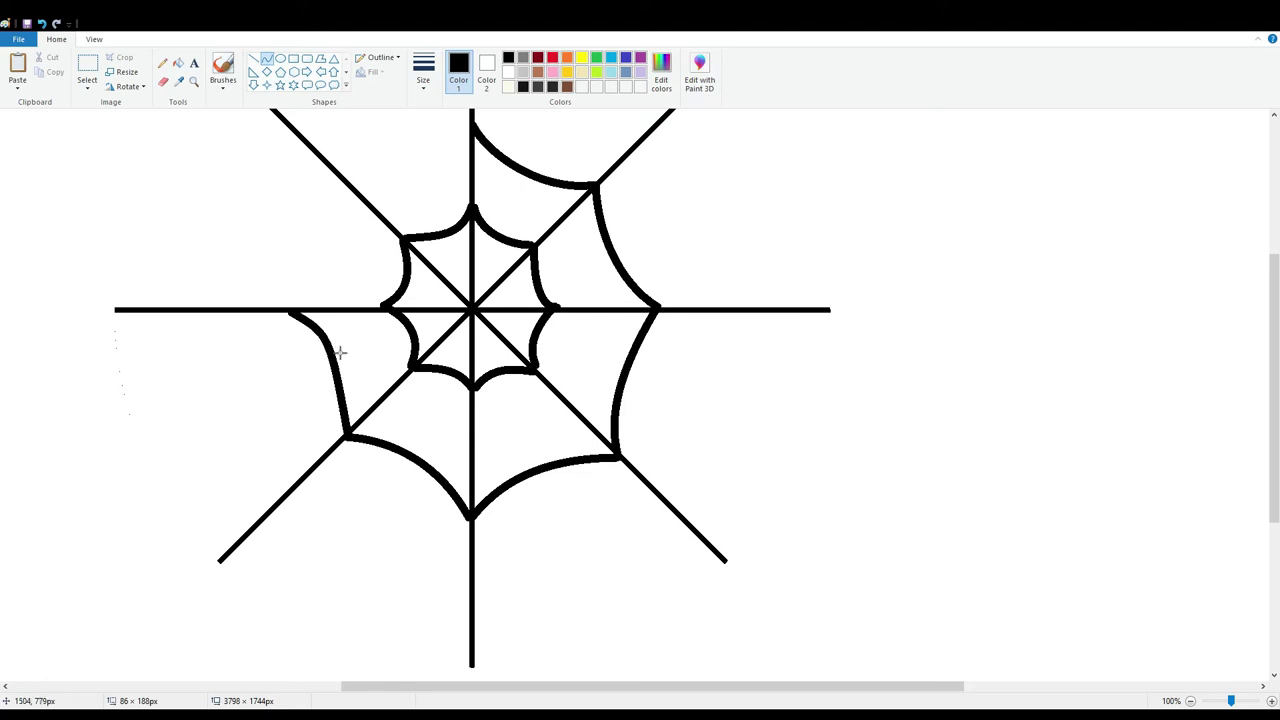
Undo the second ring's curve between the lower-left and left spokes and redraw it with a smoother inward bow.
left_click_drag(354, 404, 343, 352)
left_click(42, 24)
left_click_drag(346, 437, 293, 308)
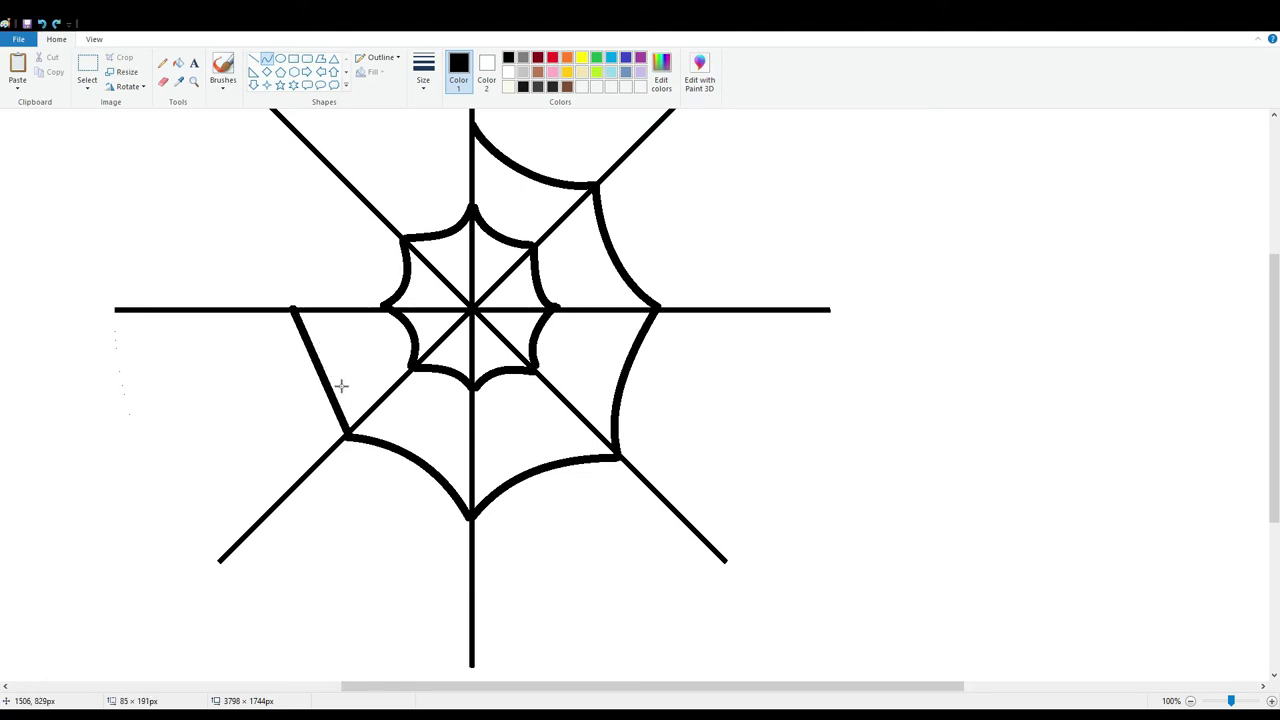
left_click_drag(341, 386, 351, 390)
left_click(341, 328)
Close the second ring with inward-bowed curves from the left spoke through the upper-left spoke to the top spoke.
left_click_drag(325, 318, 346, 185)
left_click(298, 312)
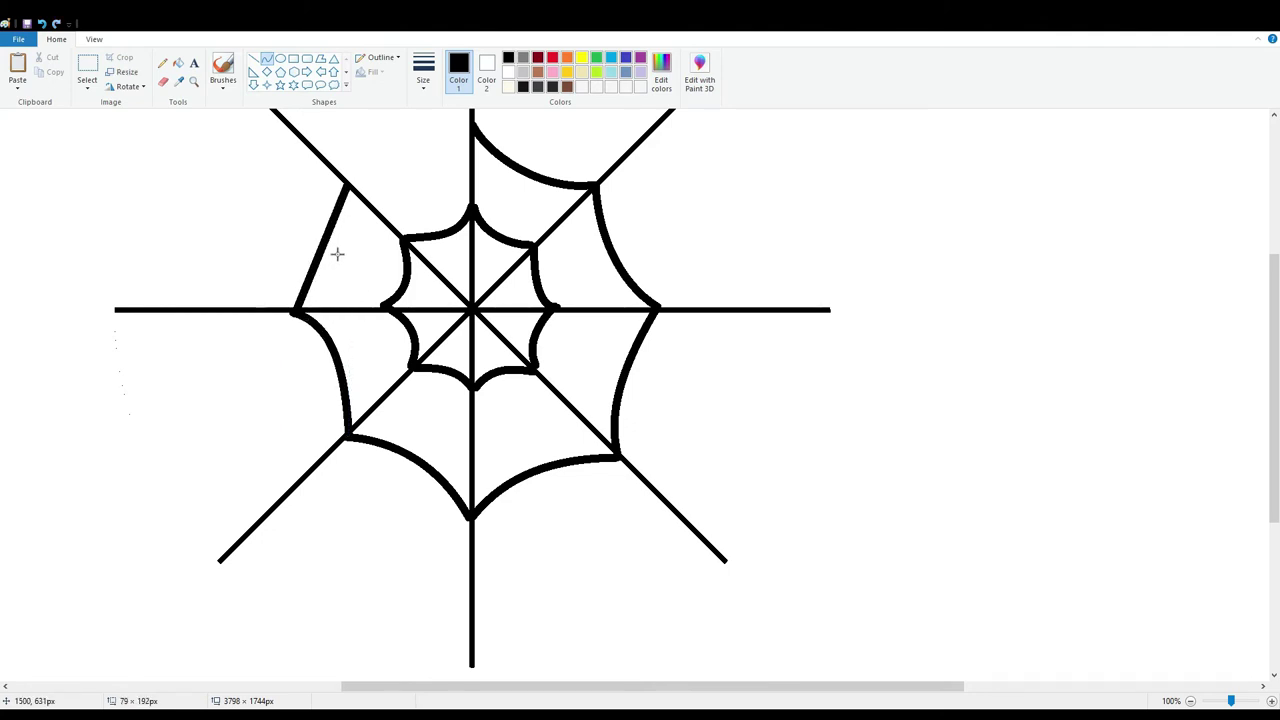
left_click(354, 274)
left_click(366, 231)
scroll(368, 233, "up", 2)
left_click(474, 274)
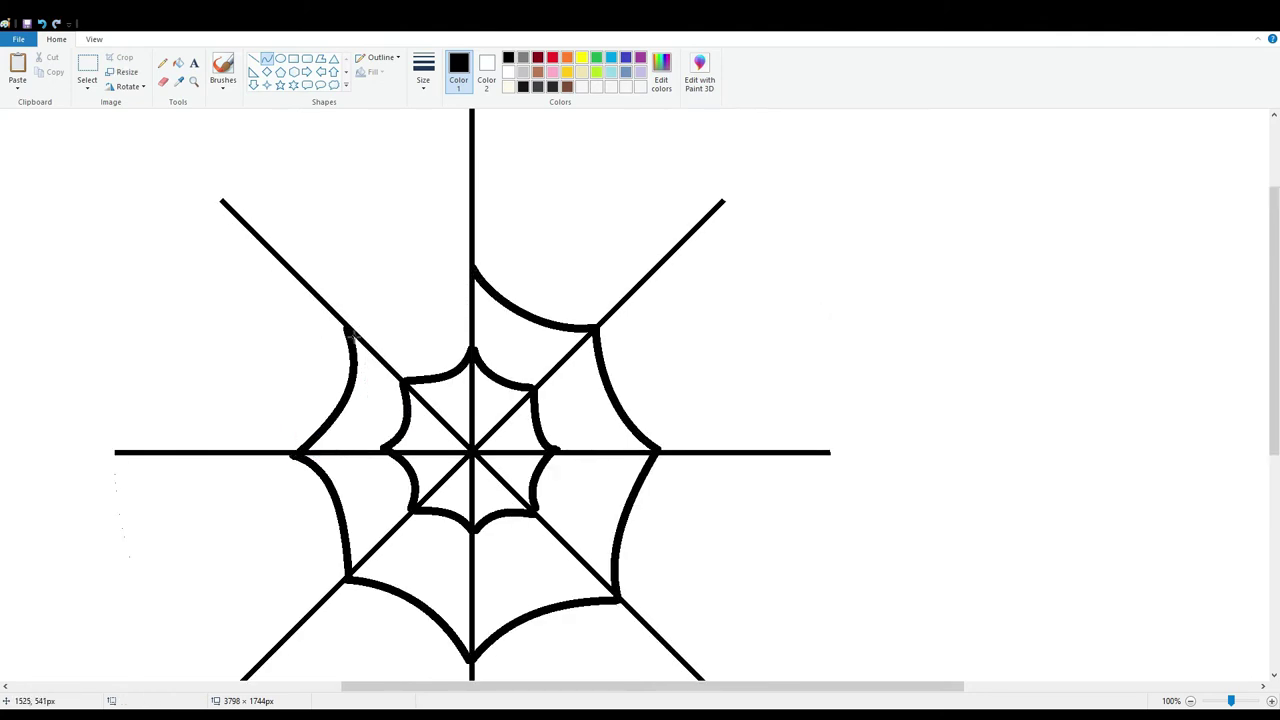
left_click_drag(350, 330, 472, 268)
mouse_move(386, 323)
left_mouse_down()
mouse_move(453, 304)
mouse_move(450, 322)
left_mouse_up()
left_click(788, 402)
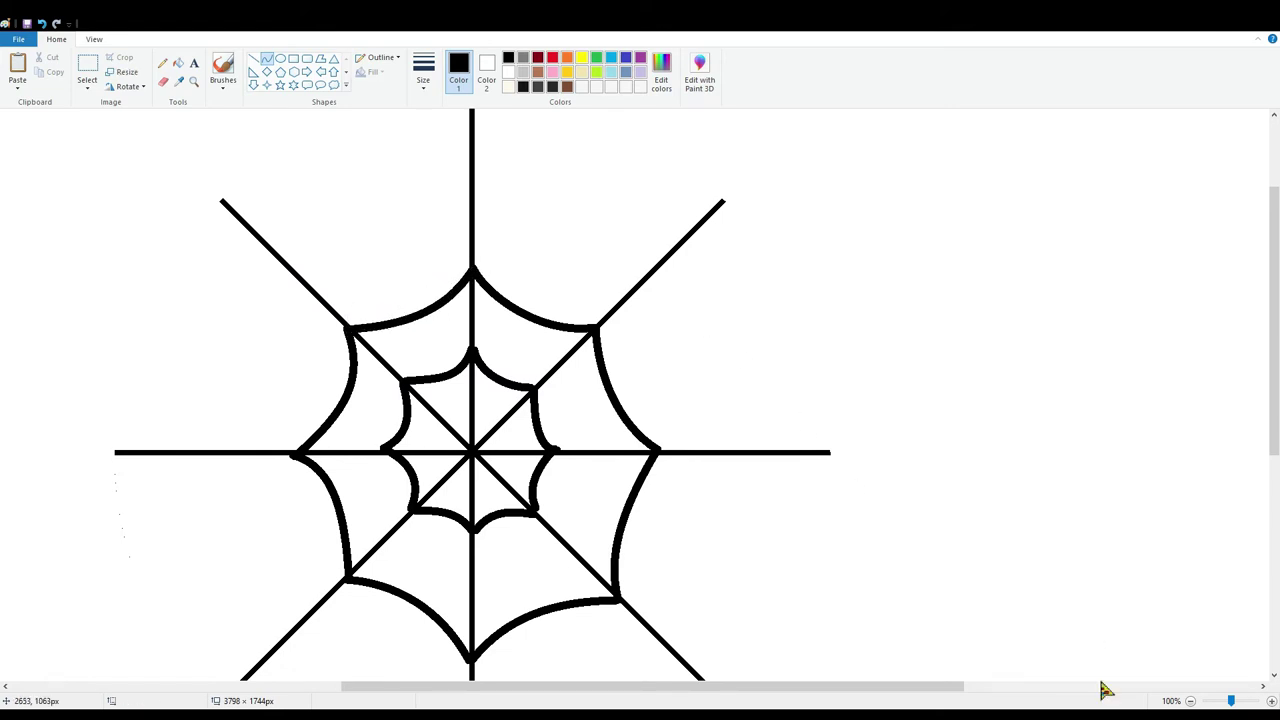
scroll(948, 573, "down", 1, "ctrl")
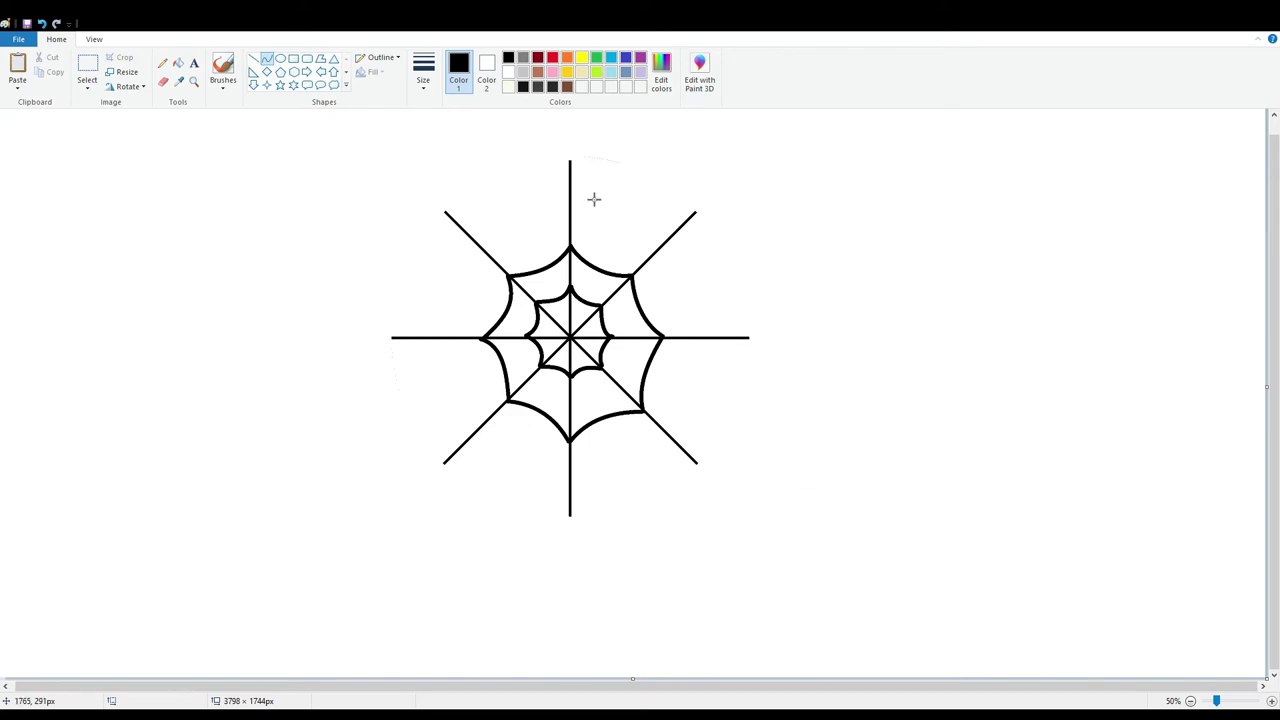
left_click_drag(571, 190, 684, 239)
left_click(42, 24)
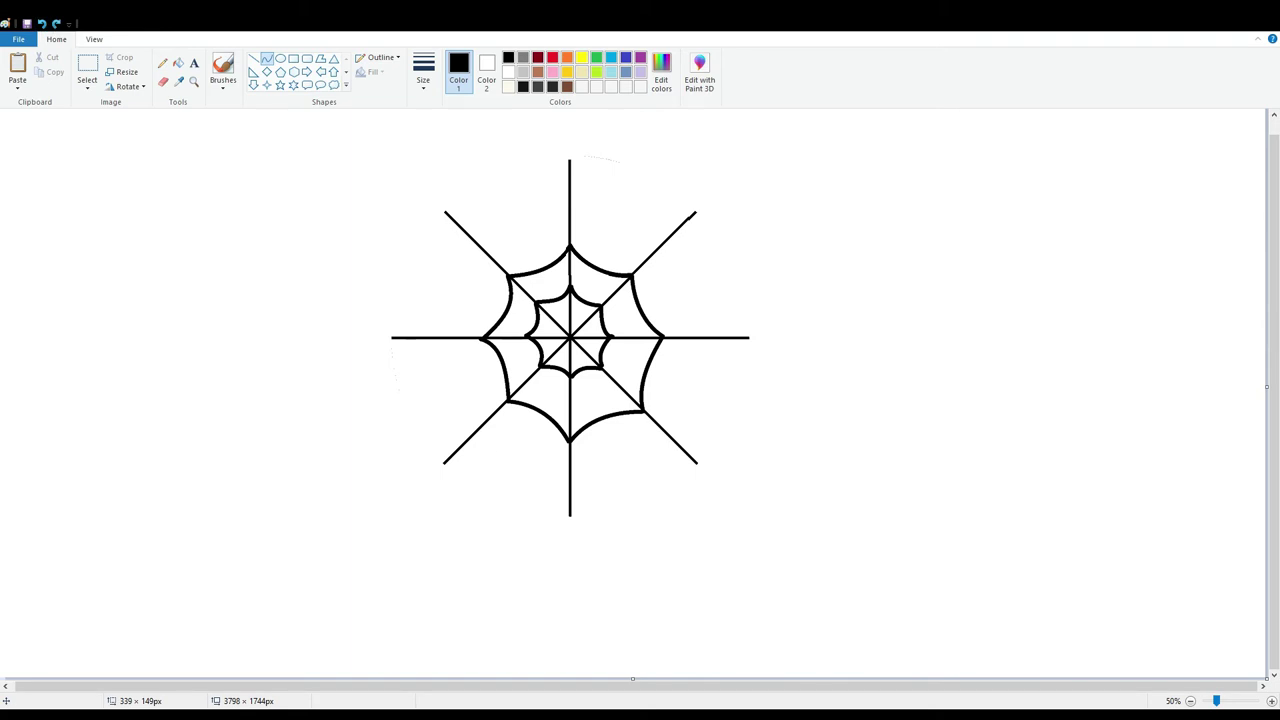
Draw the third ring's inward-bowed curves from the top spoke through the upper-right spoke to the right spoke, undoing the first stroke.
left_click(1231, 703)
left_click_drag(600, 686, 1003, 574)
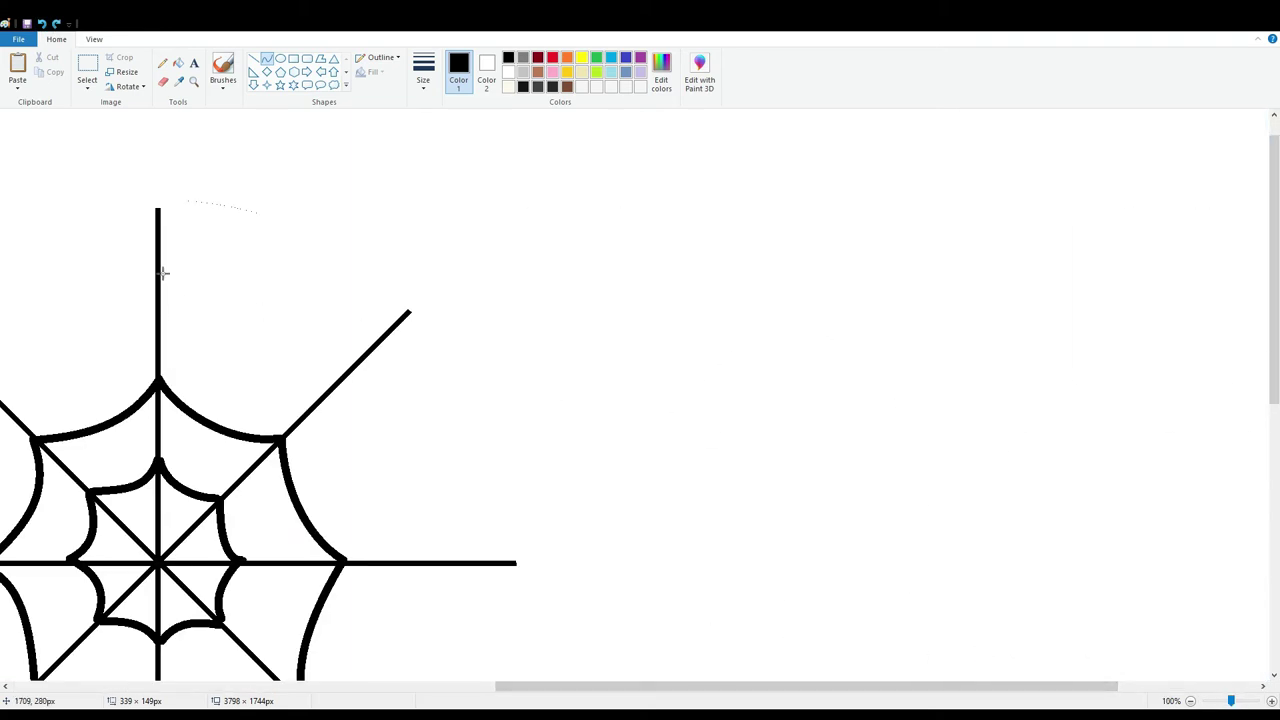
left_click_drag(163, 272, 300, 334)
left_click(41, 22)
left_click_drag(162, 275, 362, 363)
left_click_drag(256, 336, 462, 562)
left_click(309, 380)
left_click_drag(417, 467, 396, 516)
left_click(396, 516)
left_click(737, 498)
Continue the third ring with inward-bowed curves from the right spoke through the lower-right spoke to the bottom spoke.
scroll(456, 308, "down", 3)
left_click_drag(459, 279, 379, 494)
left_click_drag(440, 332, 396, 364)
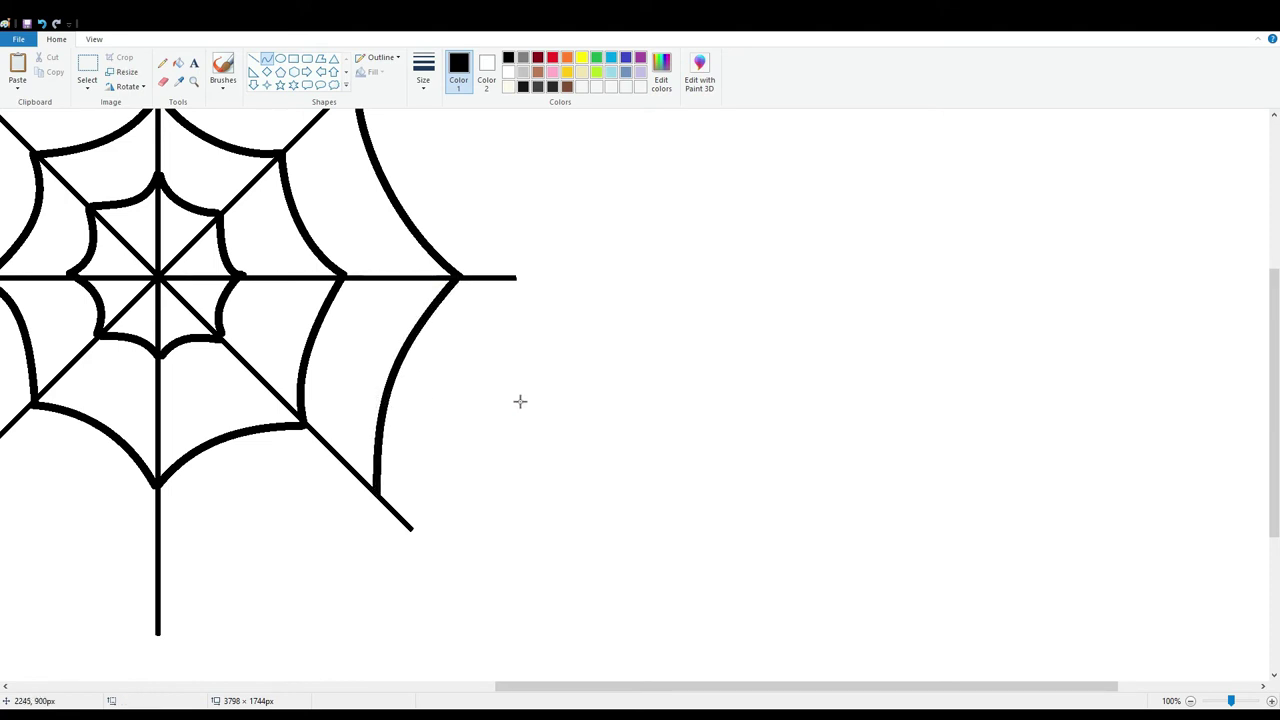
scroll(520, 400, "down", 3)
left_click_drag(376, 212, 164, 305)
left_click_drag(326, 231, 329, 220)
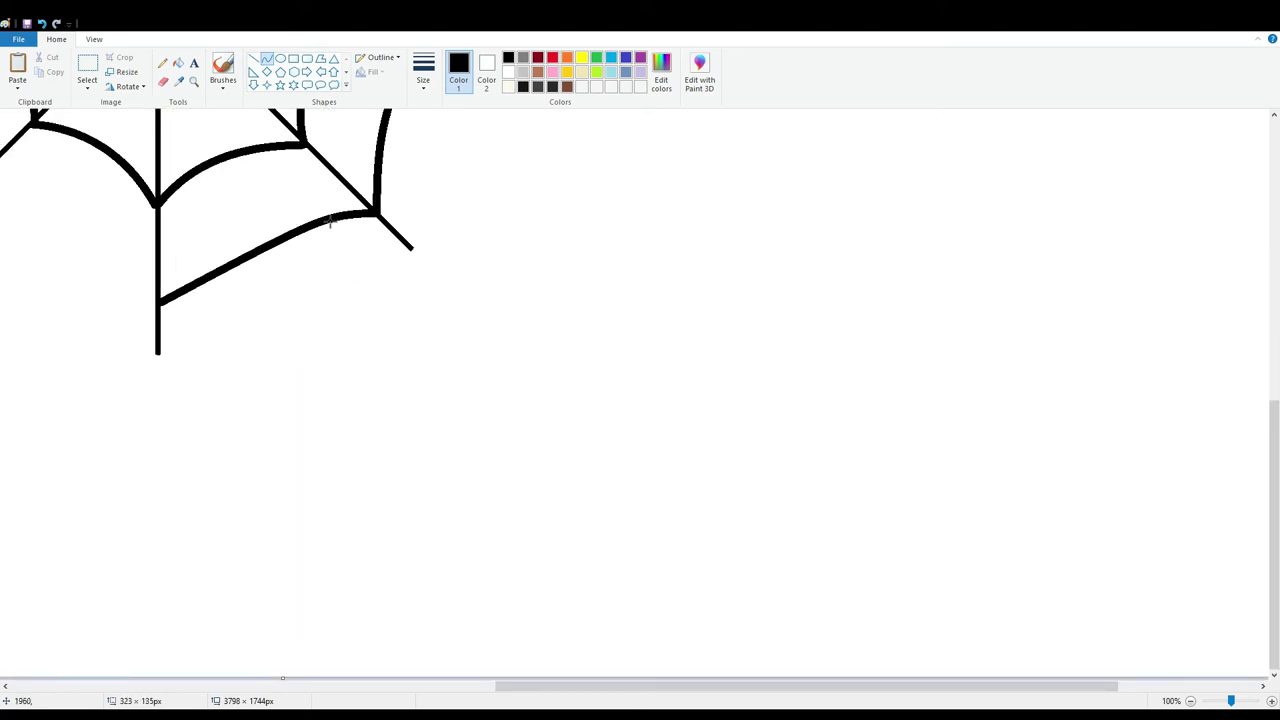
left_click_drag(240, 256, 236, 240)
left_click(425, 590)
Draw the third ring's inward-bowed curves from the bottom spoke through the lower-left spoke to the left spoke.
left_click_drag(533, 686, 323, 686)
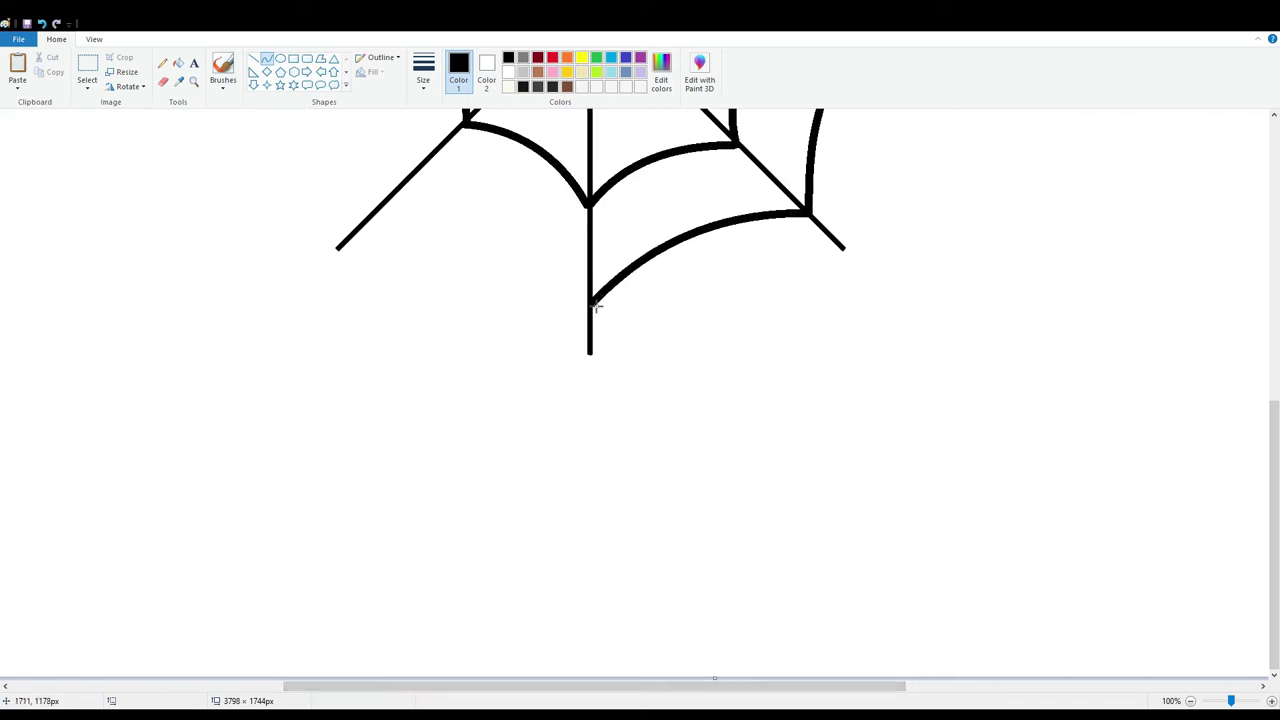
left_click_drag(590, 300, 555, 261)
left_click_drag(484, 232, 476, 213)
scroll(572, 383, "up", 3)
mouse_move(364, 508)
left_mouse_down()
mouse_move(309, 371)
mouse_move(294, 284)
left_mouse_up()
left_click_drag(382, 436, 401, 419)
left_click(366, 331)
left_click(440, 365)
Close the third ring with inward-bowed curves from the left spoke through the upper-left spoke to the top spoke.
scroll(503, 397, "up", 3)
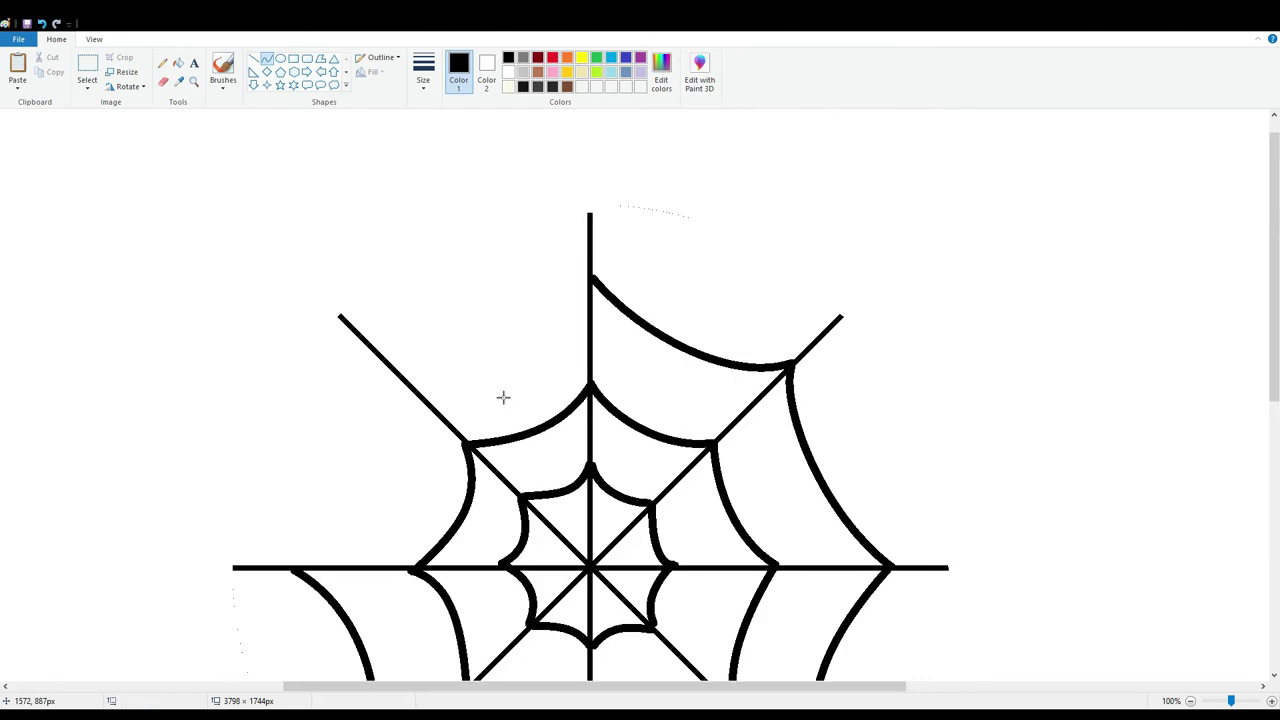
mouse_move(291, 568)
left_mouse_down()
mouse_move(322, 536)
mouse_move(397, 378)
left_mouse_up()
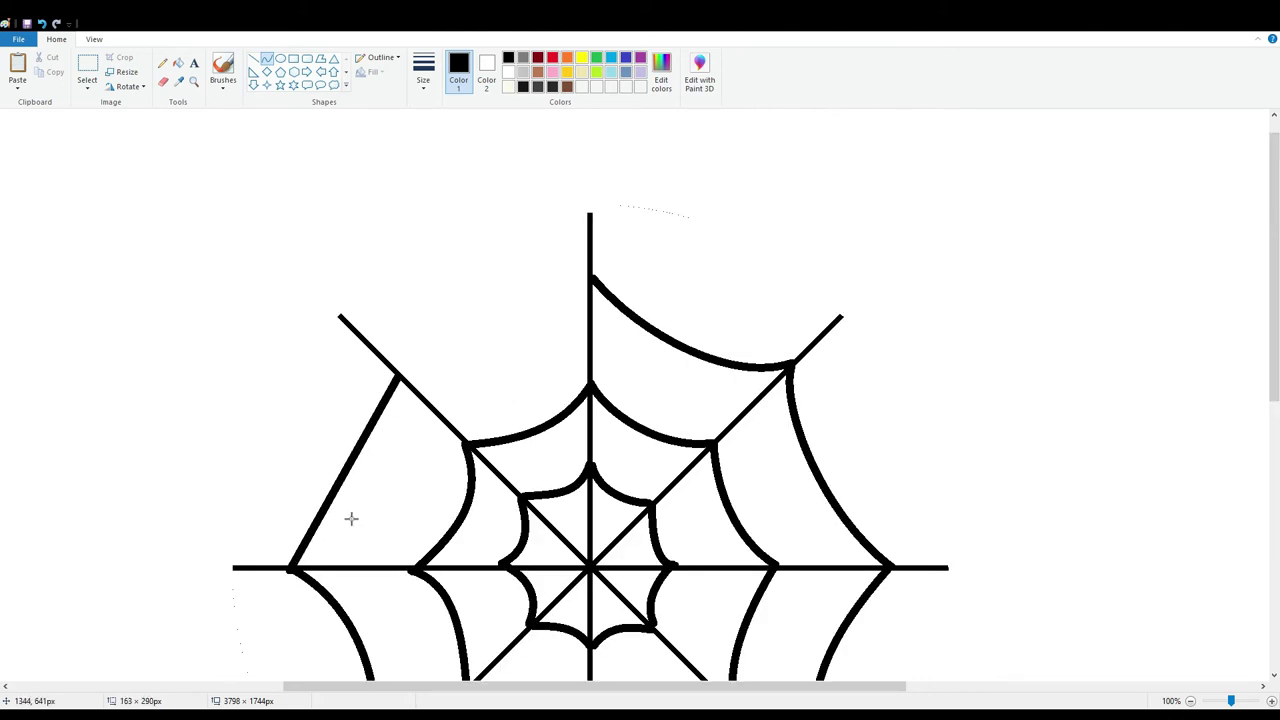
left_click_drag(351, 517, 404, 472)
left_click_drag(397, 372, 590, 280)
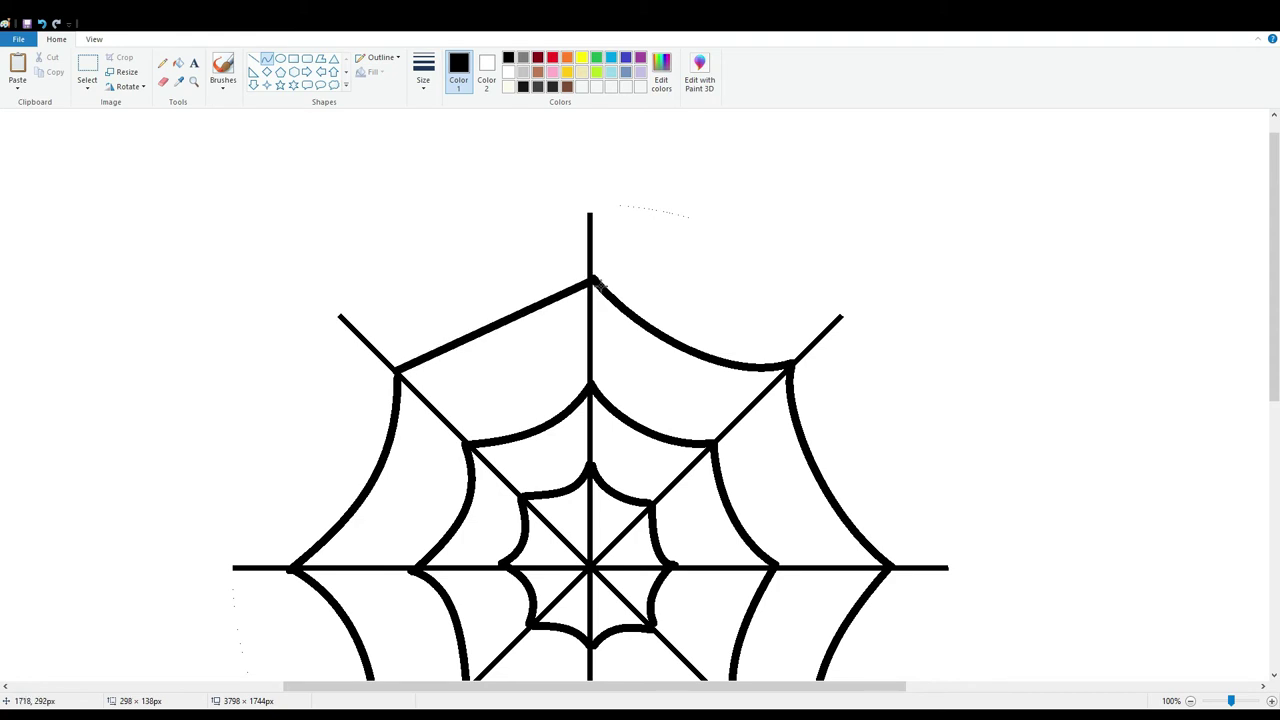
left_click_drag(516, 333, 548, 362)
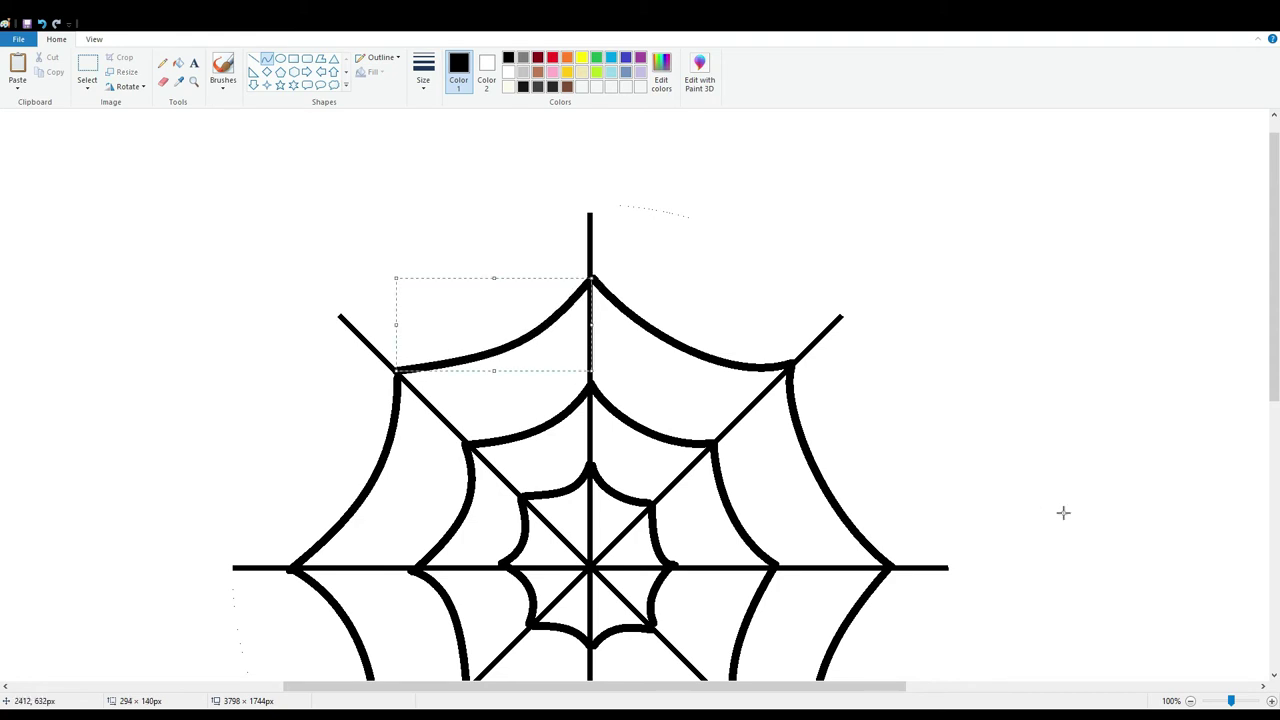
left_click(1063, 511)
Draw a vertical thread line about 257 px long hanging down from the third ring's lowest point.
left_click(1191, 701)
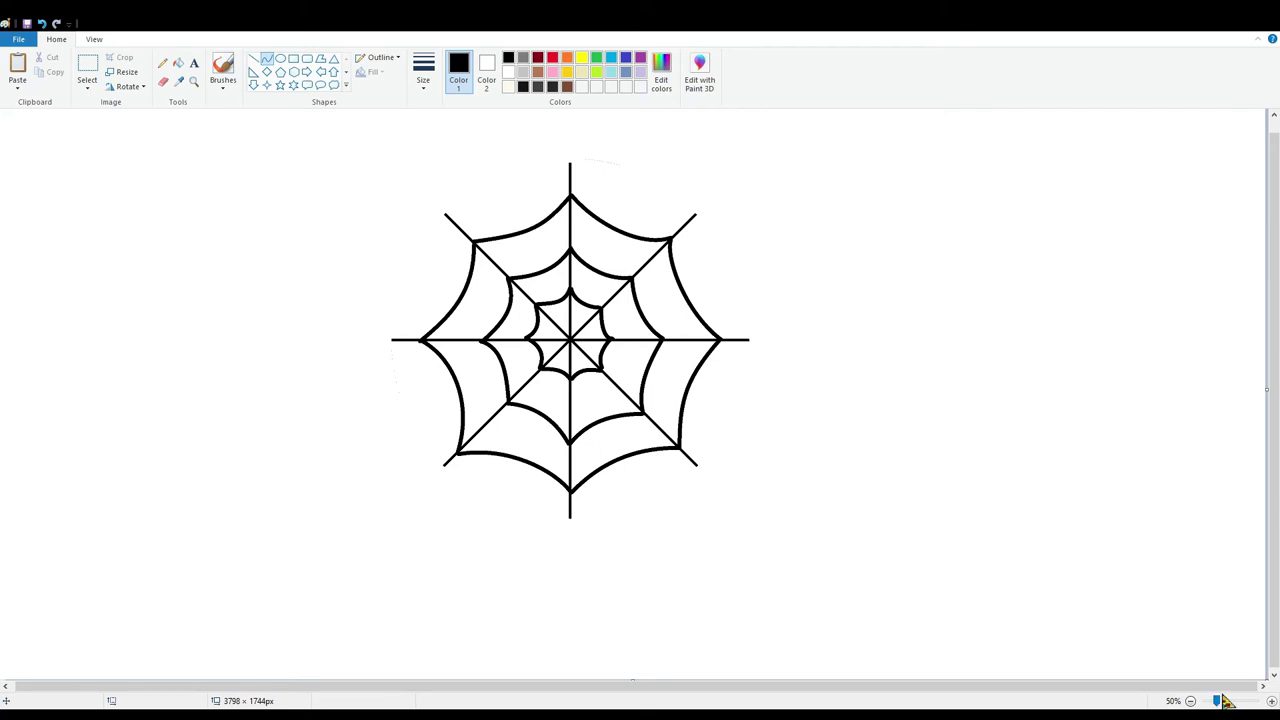
left_click(253, 58)
left_click_drag(571, 490, 572, 573)
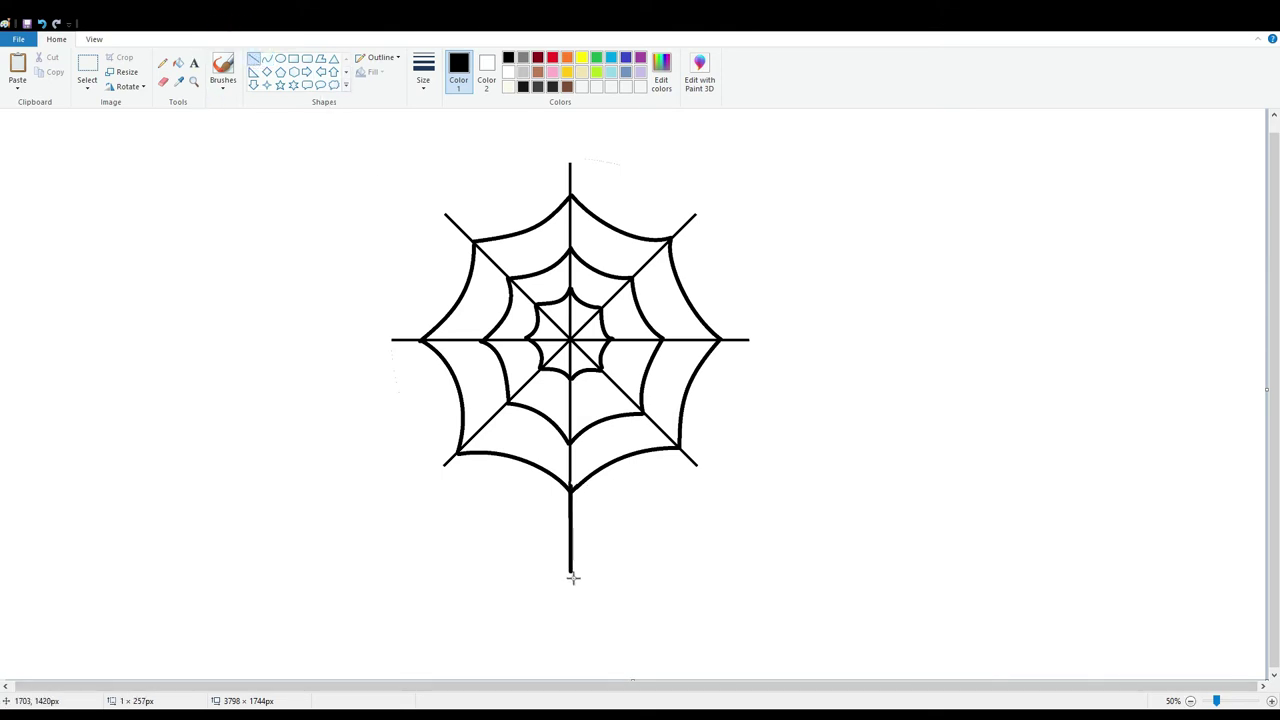
Move the whole web with its thread up the canvas and cut away the stray marks beside the top spoke.
left_click(87, 72)
left_click_drag(798, 606, 343, 130)
left_click_drag(491, 394, 486, 346)
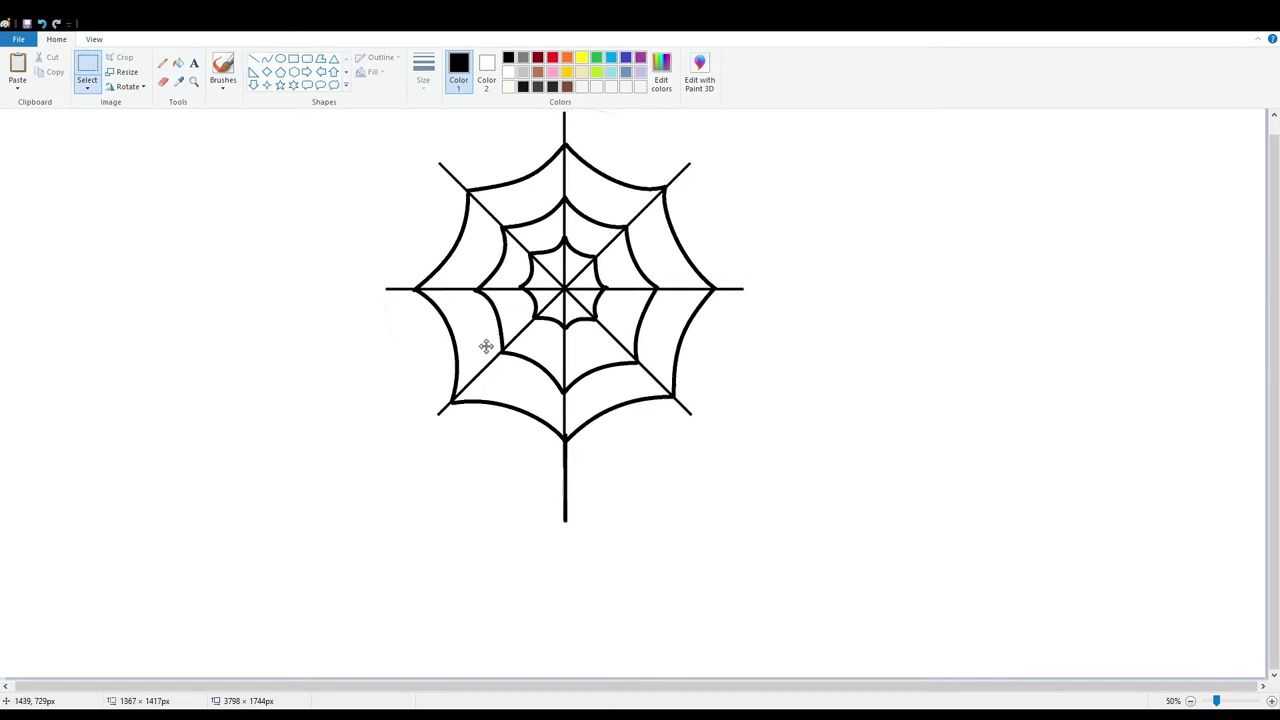
left_click(762, 219)
left_click_drag(581, 95, 575, 95)
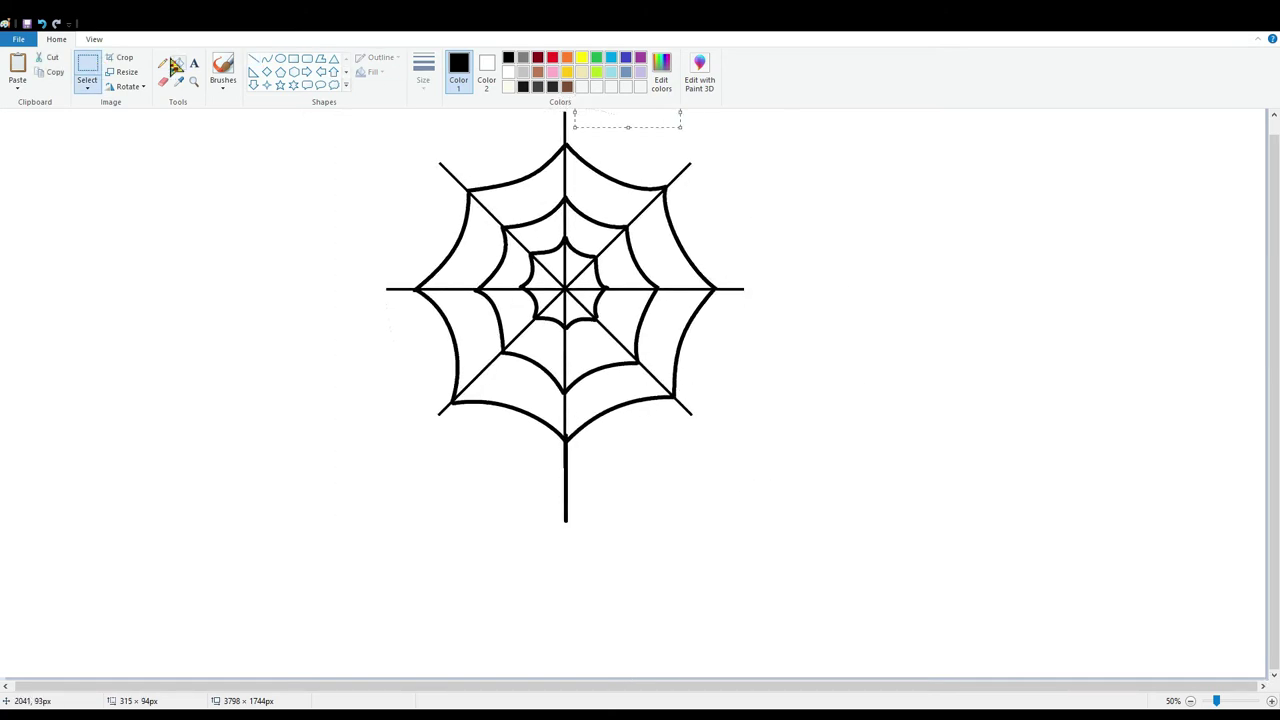
left_click(48, 59)
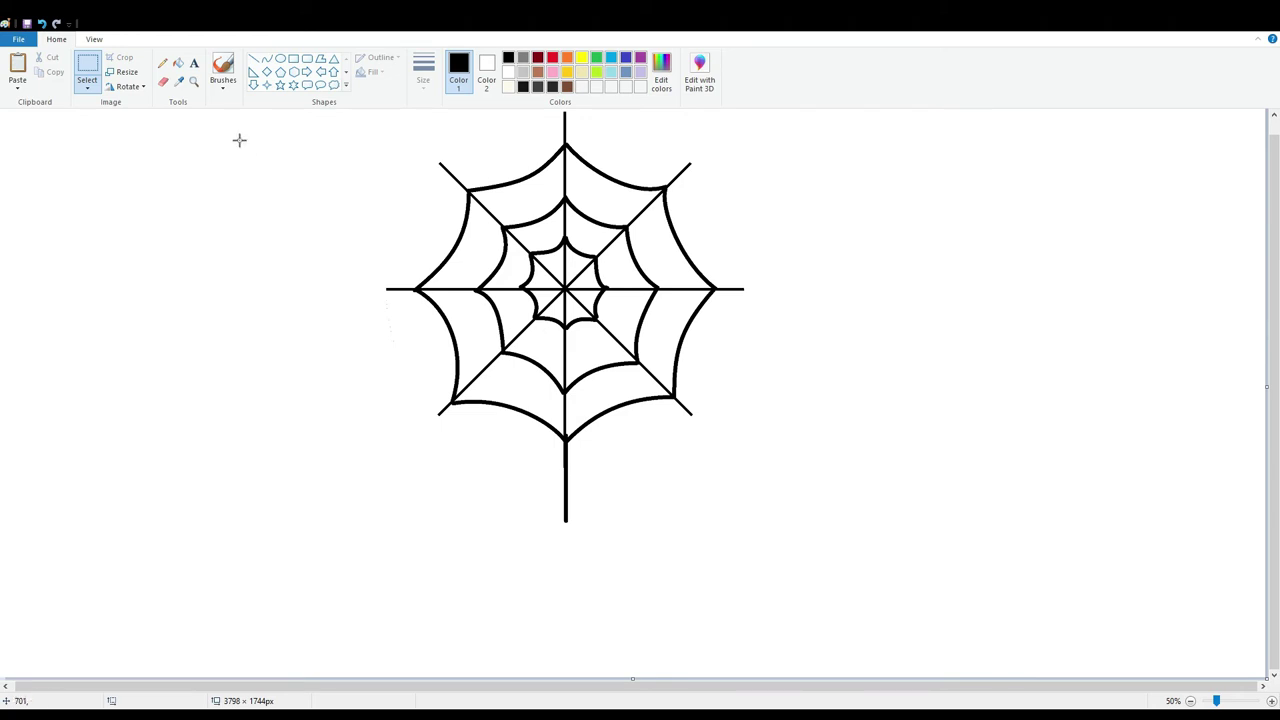
Draw an ellipse about 373 px wide as the spider's body, place it over the thread's lower end and stretch it slightly taller.
left_click(283, 60)
left_click_drag(514, 516, 640, 598)
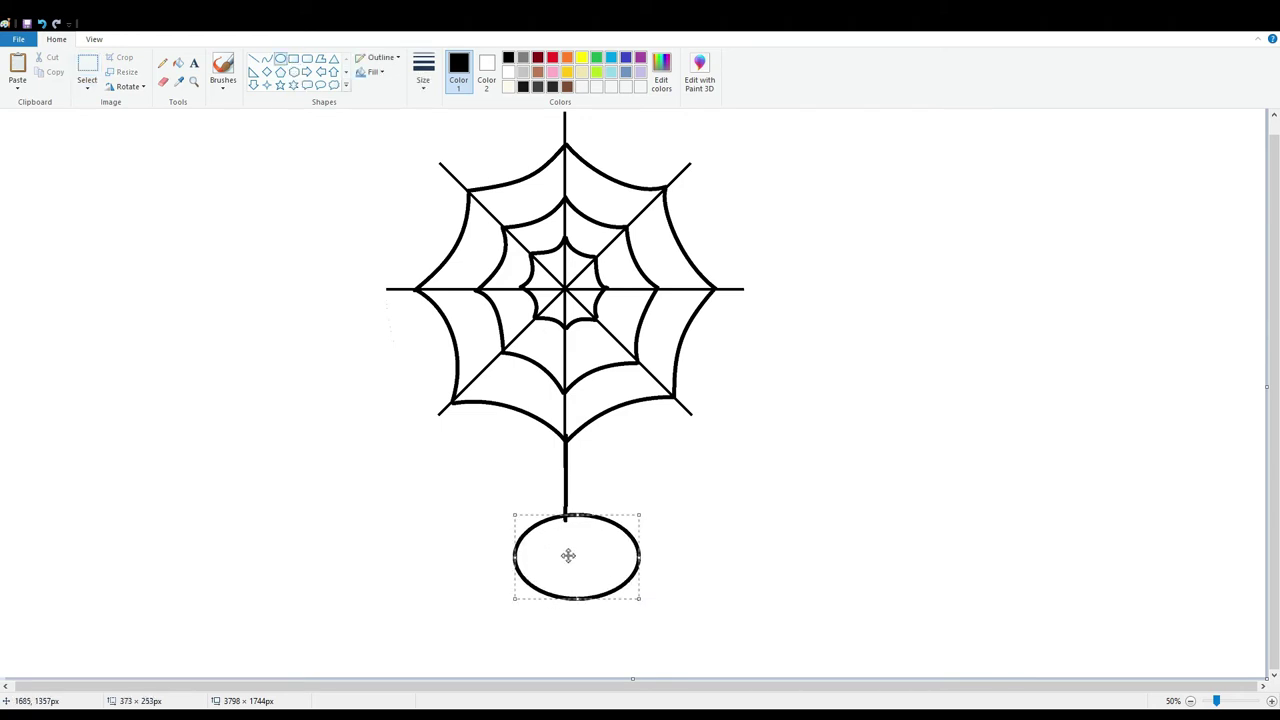
mouse_move(568, 555)
left_mouse_down()
mouse_move(563, 537)
mouse_move(537, 634)
mouse_move(560, 531)
left_mouse_up()
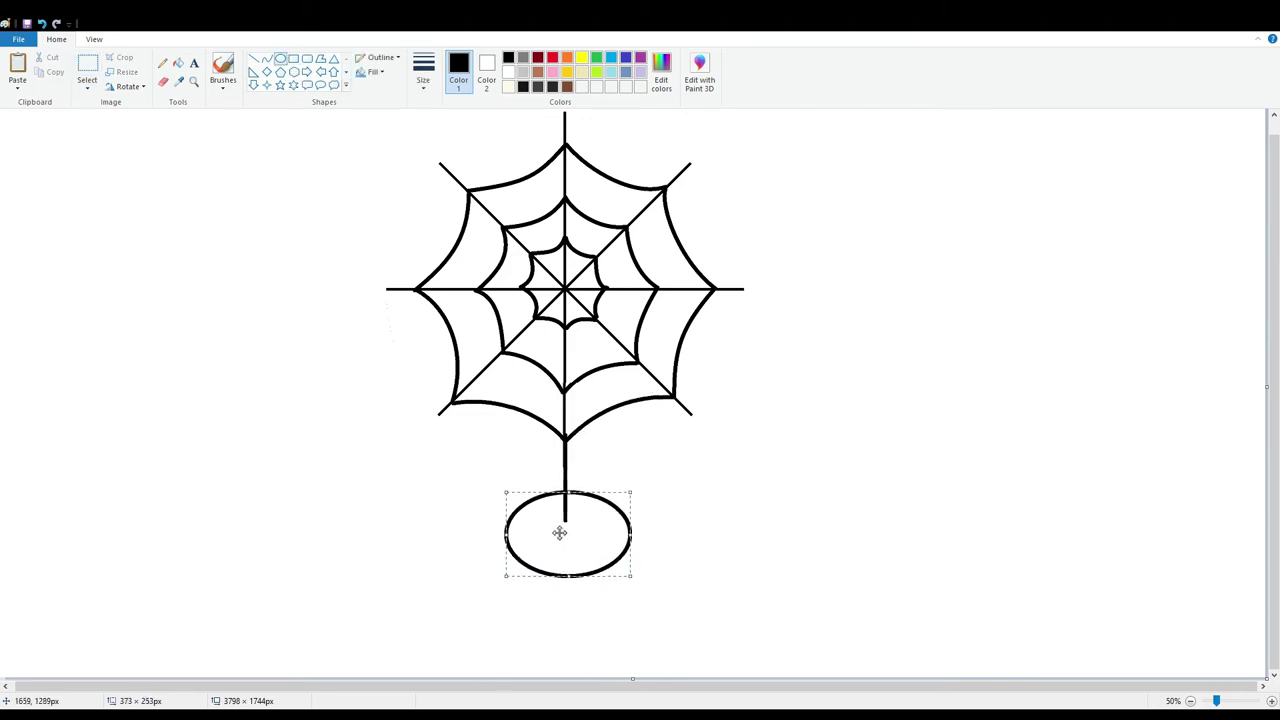
mouse_move(575, 598)
left_mouse_down()
mouse_move(562, 618)
mouse_move(575, 652)
left_mouse_up()
Draw a circle about 125 px across as the left eye, overlapping the body's lower-left edge, and give it a thinner outline.
left_click(546, 597)
key("Up")
key("Up")
key("Up")
key("Up")
key("Up")
key("Up")
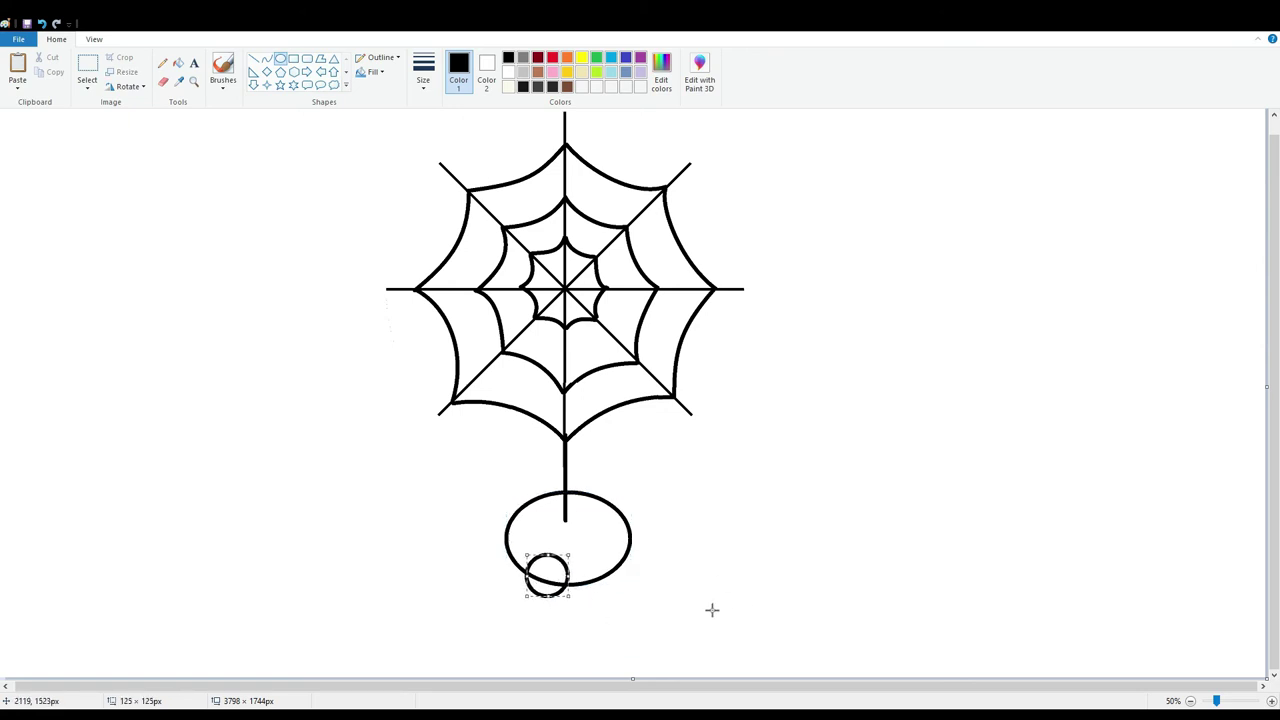
key("ctrl+minus")
key("ctrl+minus")
left_click(634, 575)
Draw a matching circle about 126 px across as the right eye and shift it right until it sits beside the left eye.
left_click_drag(545, 578, 571, 604)
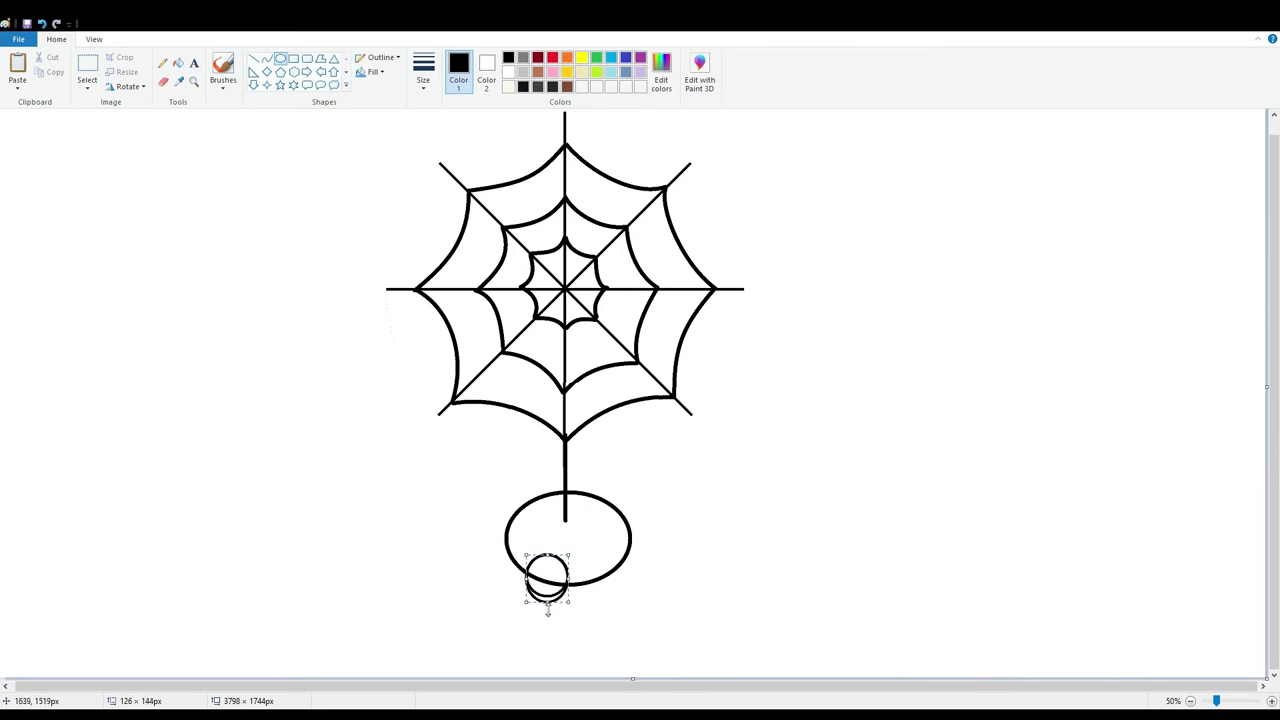
key("Right")
key("Right")
key("Right")
key("Right")
key("Right")
key("Right")
key("Right")
key("Right")
key("Right")
key("Right")
key("Right")
key("Right")
key("Right")
key("Right")
key("Right")
key("Right")
key("Right")
key("Right")
key("Right")
key("Right")
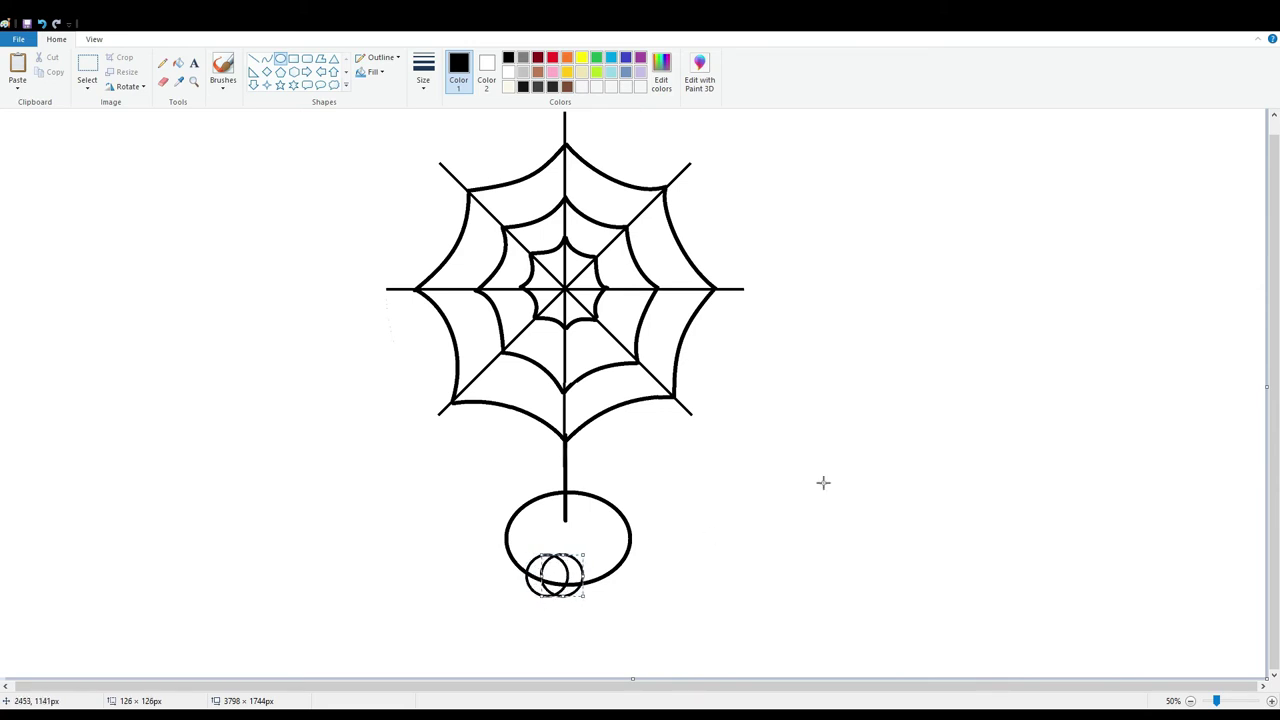
left_click(823, 483)
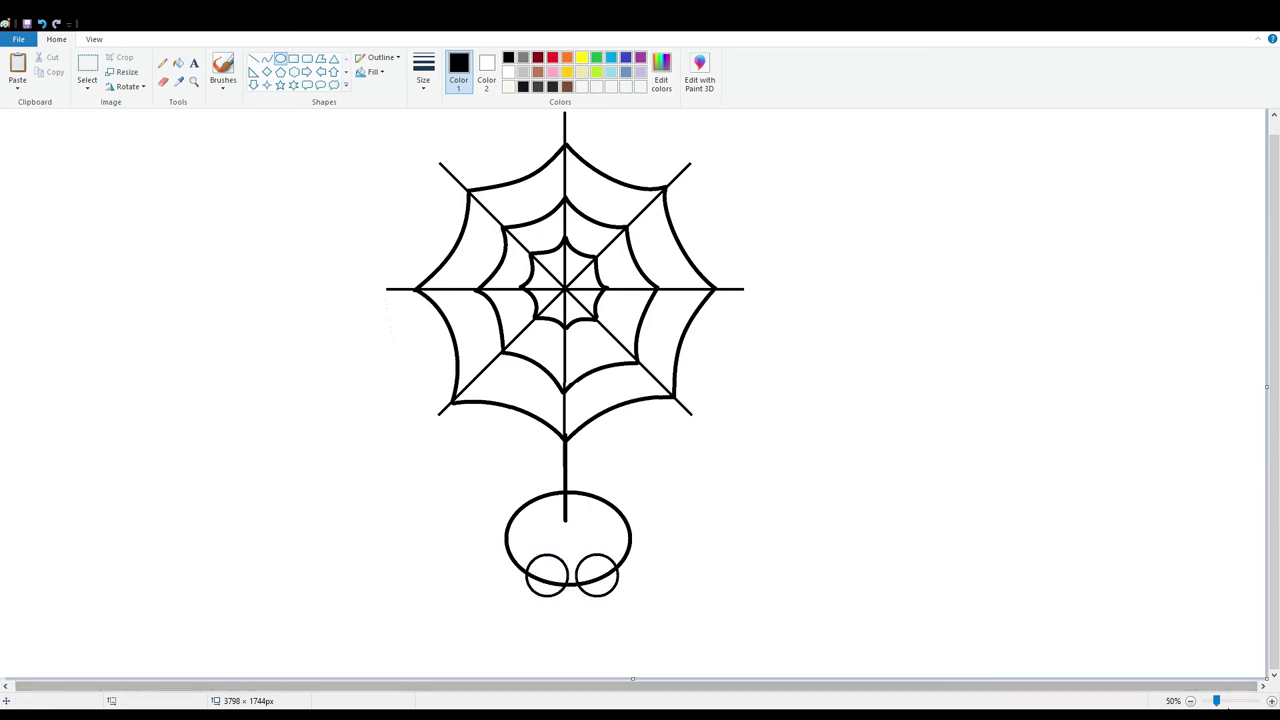
Erase the body outline where it meets the eye circles and patch the right eye's outer edge with a short line.
left_click(1230, 699)
left_click_drag(568, 687, 865, 687)
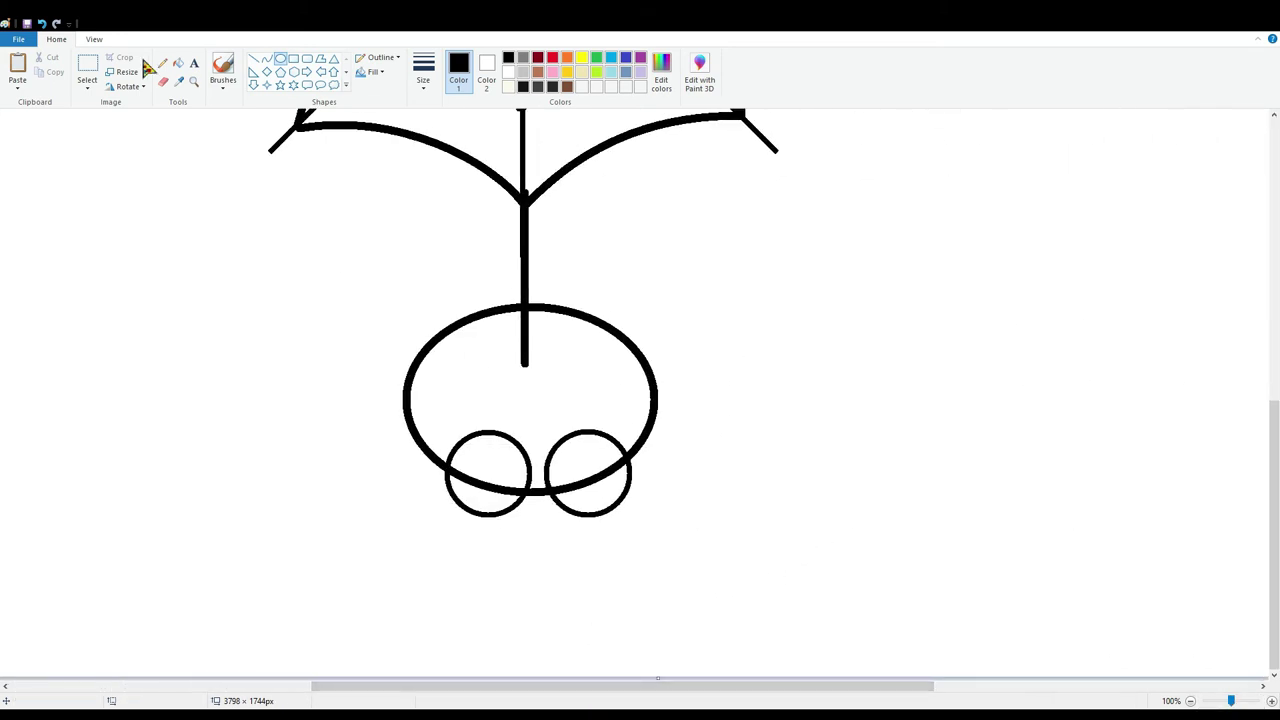
left_click(163, 82)
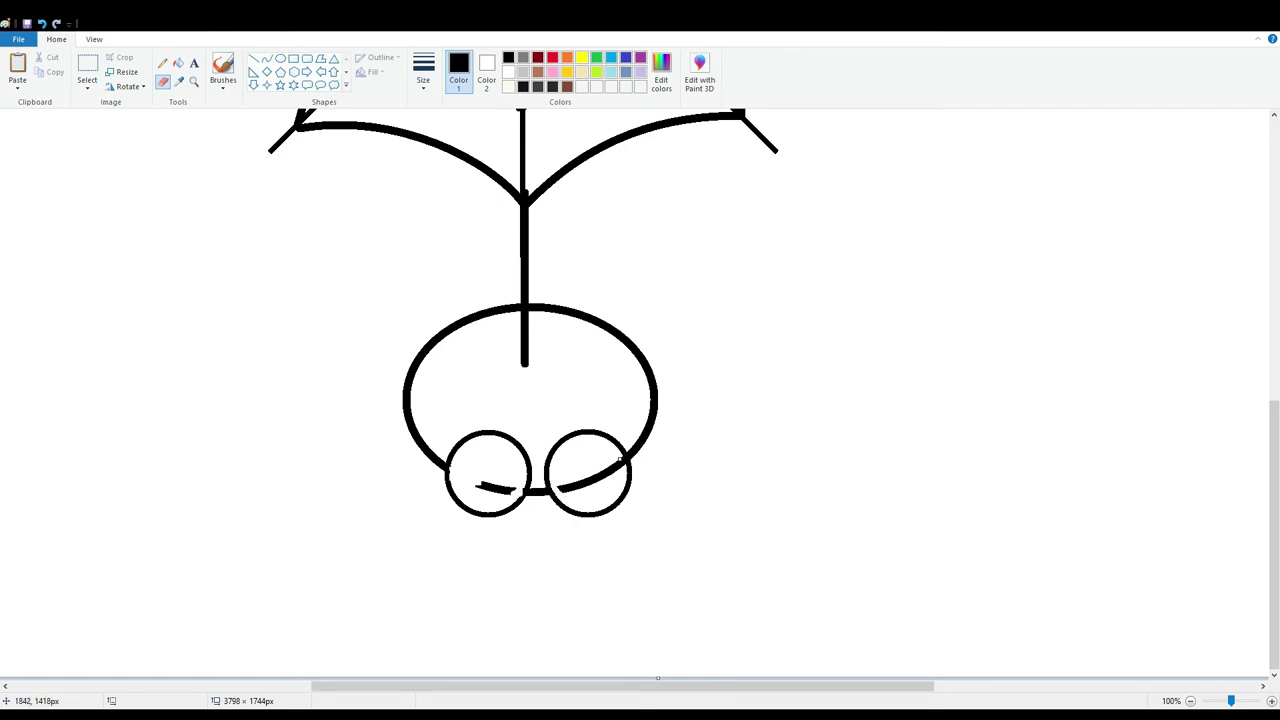
left_click(253, 58)
mouse_move(633, 466)
left_mouse_down()
mouse_move(634, 479)
mouse_move(628, 462)
left_mouse_up()
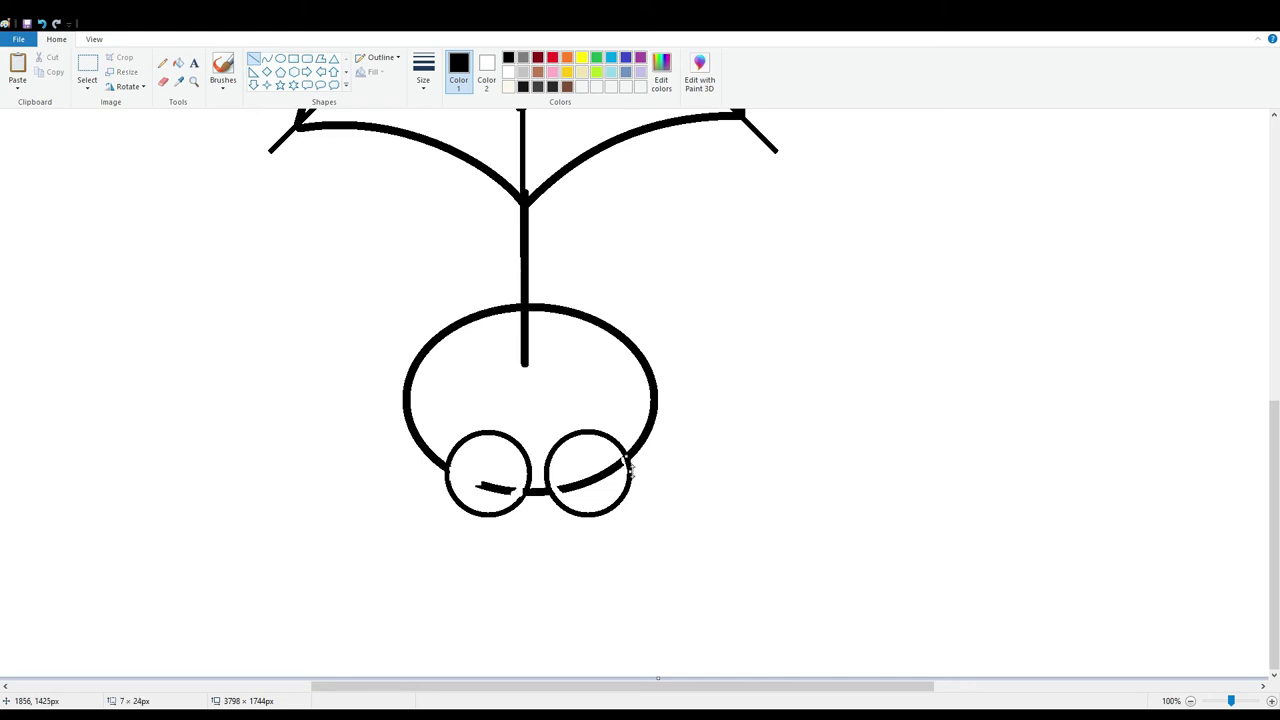
left_click(707, 479)
Fill the leftover body outline fragments inside both eyes with white.
left_click(178, 62)
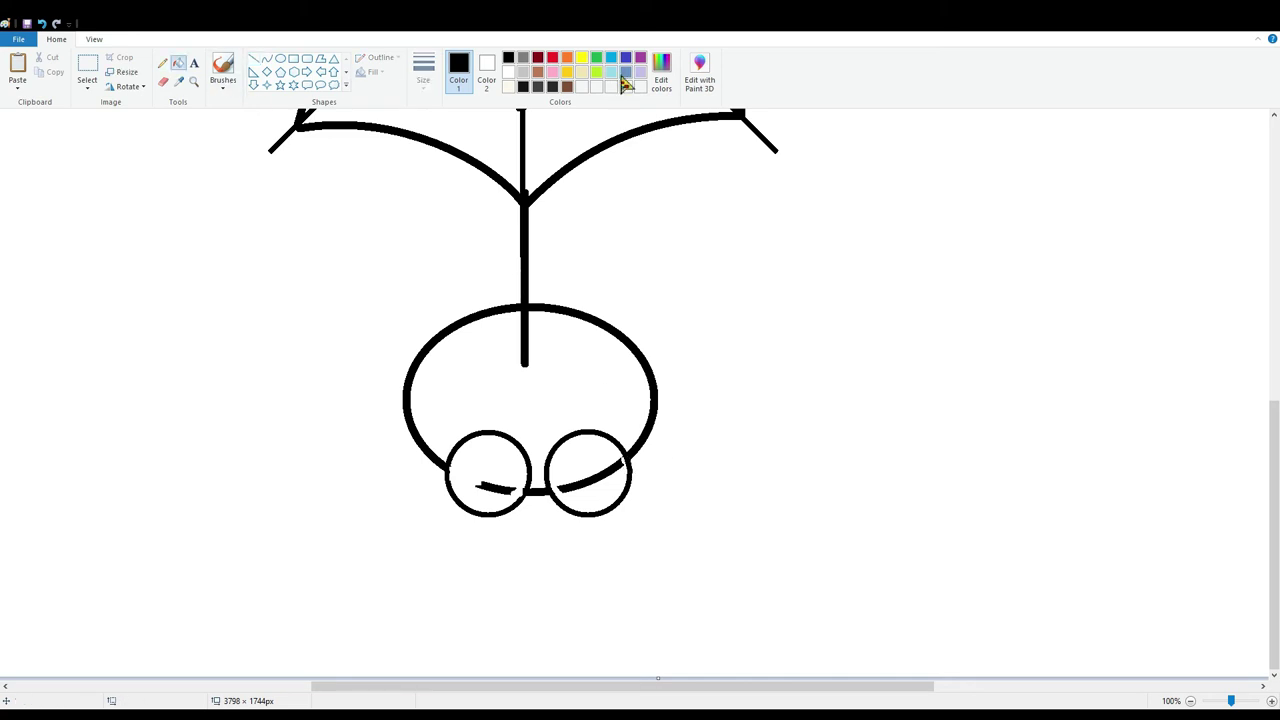
left_click(509, 72)
left_click(507, 493)
left_click(590, 485)
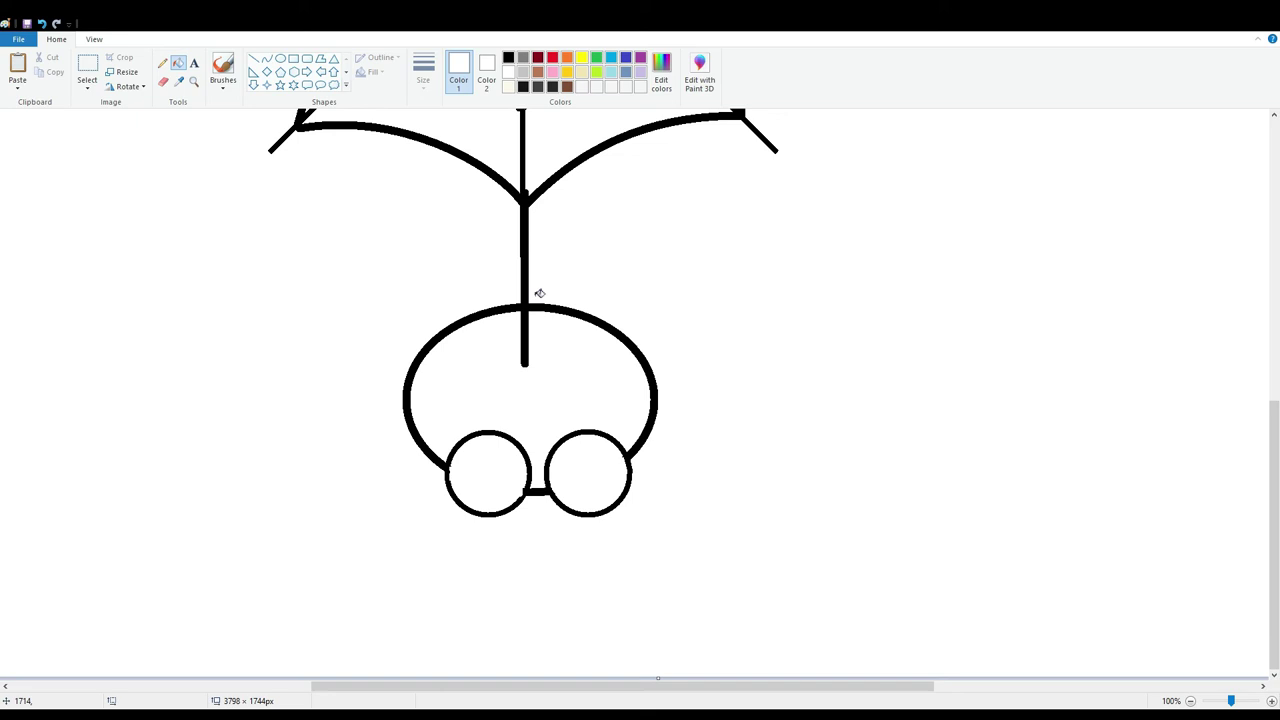
Draw a small black-outlined circle as the pupil in the centre of the left eye.
left_click(280, 58)
left_click(507, 57)
left_click_drag(470, 452, 516, 518)
left_click(706, 511)
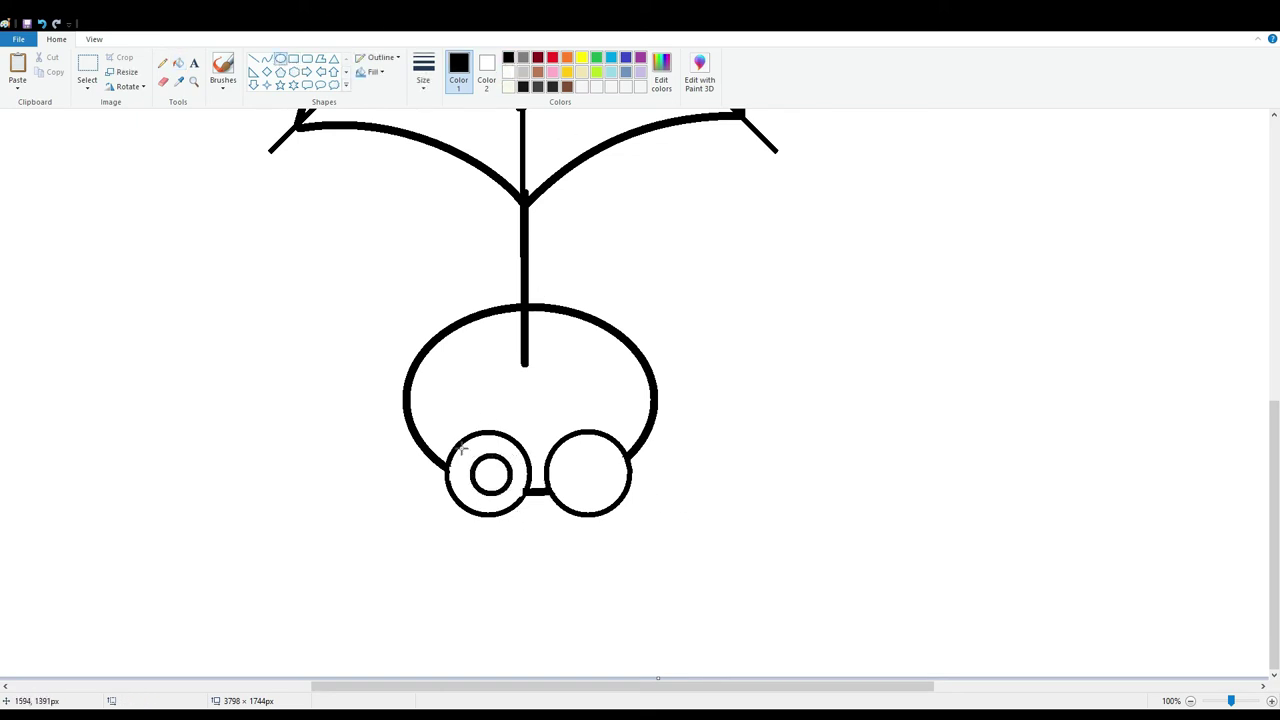
Try a pupil circle about 65 px across in the right eye, and undo it.
left_click_drag(466, 450, 520, 517)
key("Right")
key("Right")
key("Right")
key("Right")
key("Right")
key("Right")
key("Right")
key("Right")
key("Right")
key("Right")
key("Right")
key("Right")
key("Right")
key("Right")
key("Right")
key("Right")
key("Right")
key("Right")
key("Right")
key("Right")
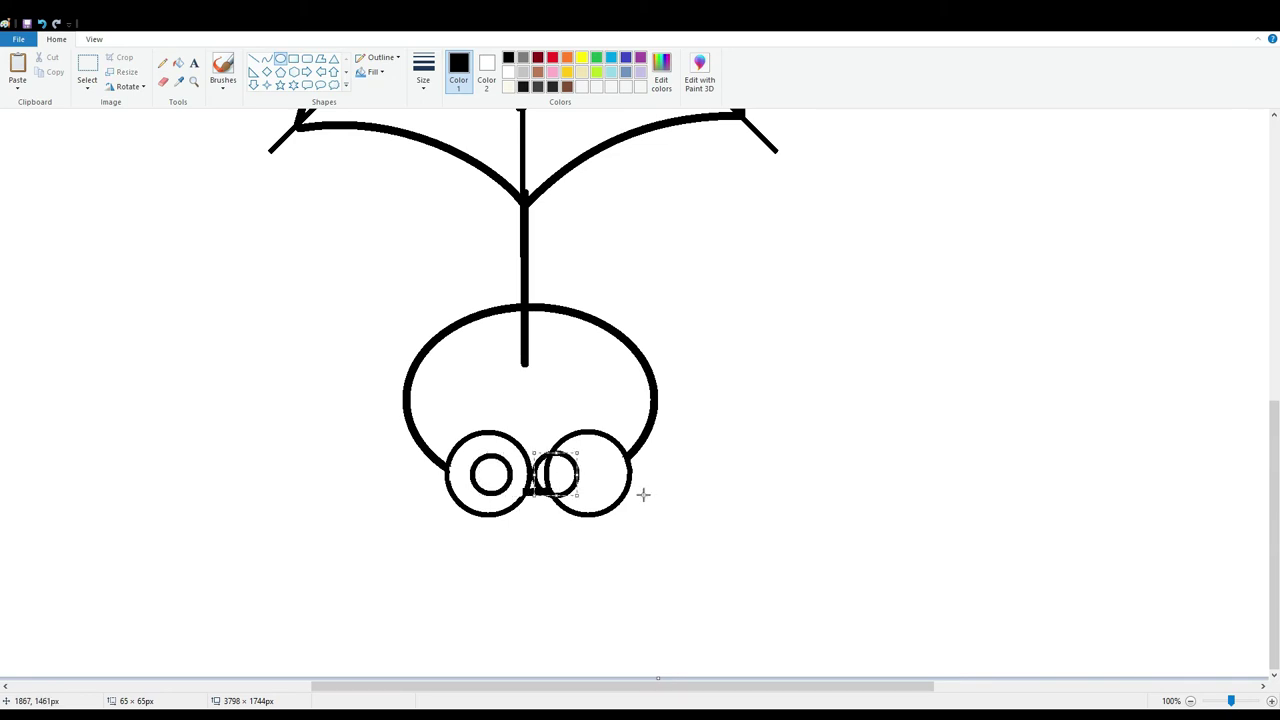
key("Left")
key("Left")
key("Left")
key("Left")
key("Left")
key("Left")
key("Left")
key("Left")
key("Left")
key("Left")
key("Left")
key("Left")
left_click(643, 495)
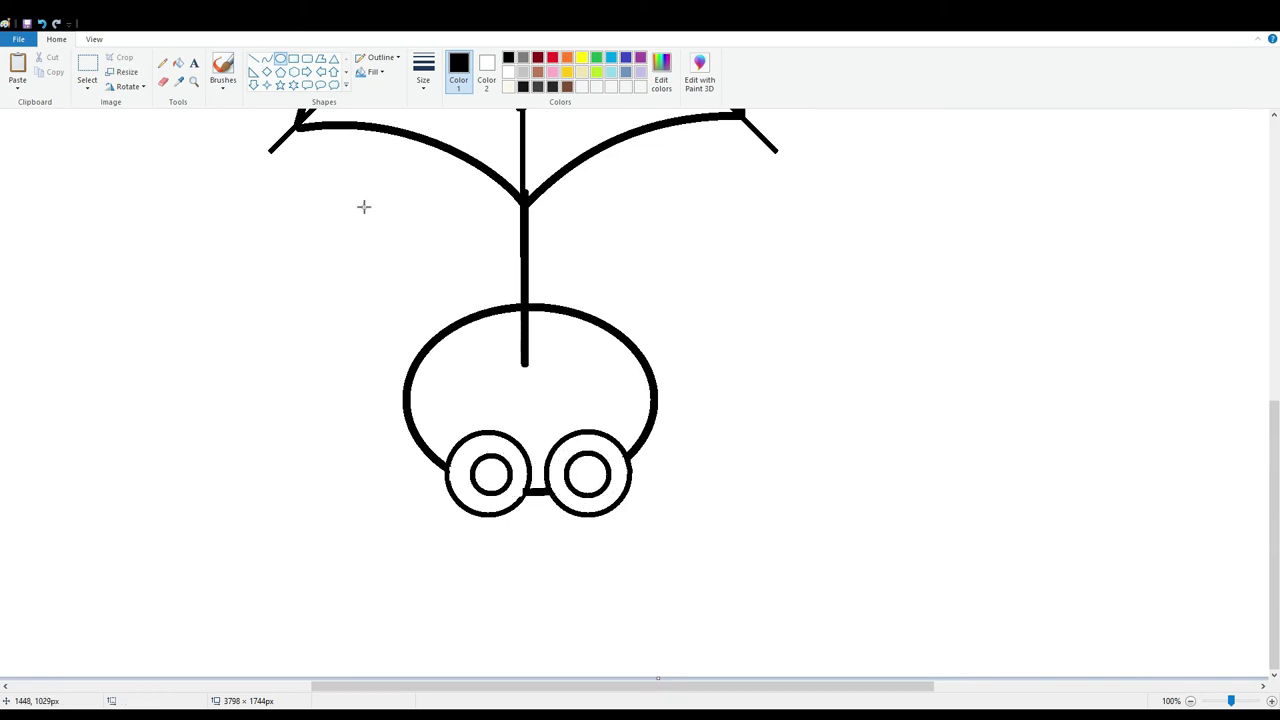
key("ctrl+z")
Draw a black circle about 57 px across and position it in the centre of the right eye as its pupil.
left_click_drag(477, 464, 515, 502)
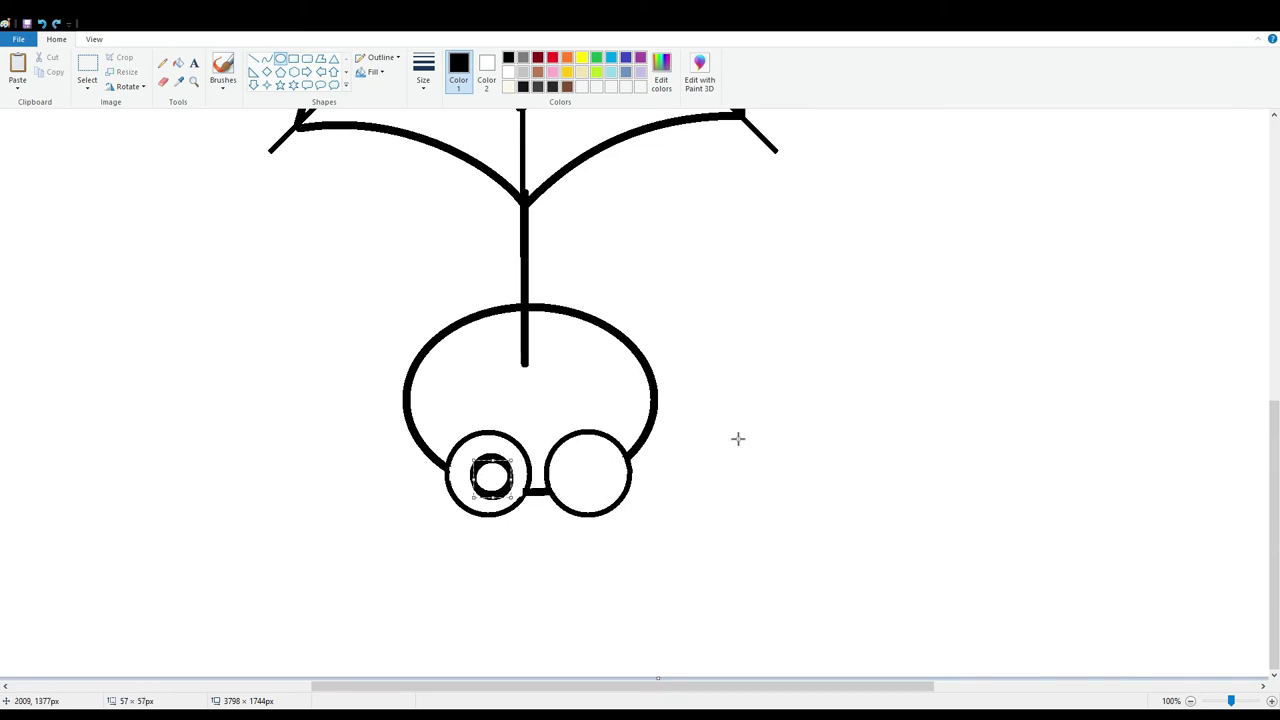
key("Up")
key("Up")
key("Up")
key("Up")
key("Up")
key("Up")
key("Up")
key("Up")
key("Left")
key("Left")
key("Left")
key("Left")
key("Right")
key("Right")
key("Right")
key("Right")
key("Right")
key("Right")
key("Right")
key("Right")
key("Right")
key("Right")
key("Right")
key("Right")
key("Right")
key("Right")
key("Right")
key("Right")
key("Right")
key("Right")
key("Right")
key("Right")
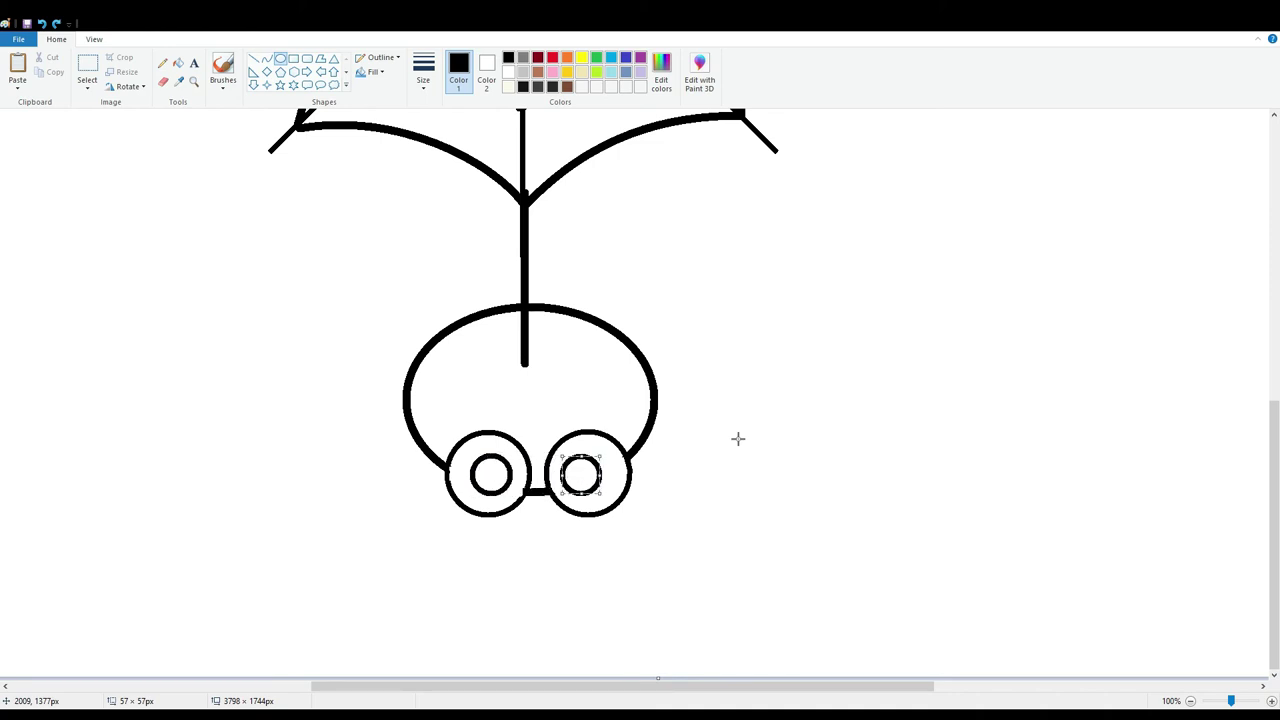
left_click(738, 439)
Draw three curved legs along the left side of the spider's body with the Curve tool.
left_click(266, 58)
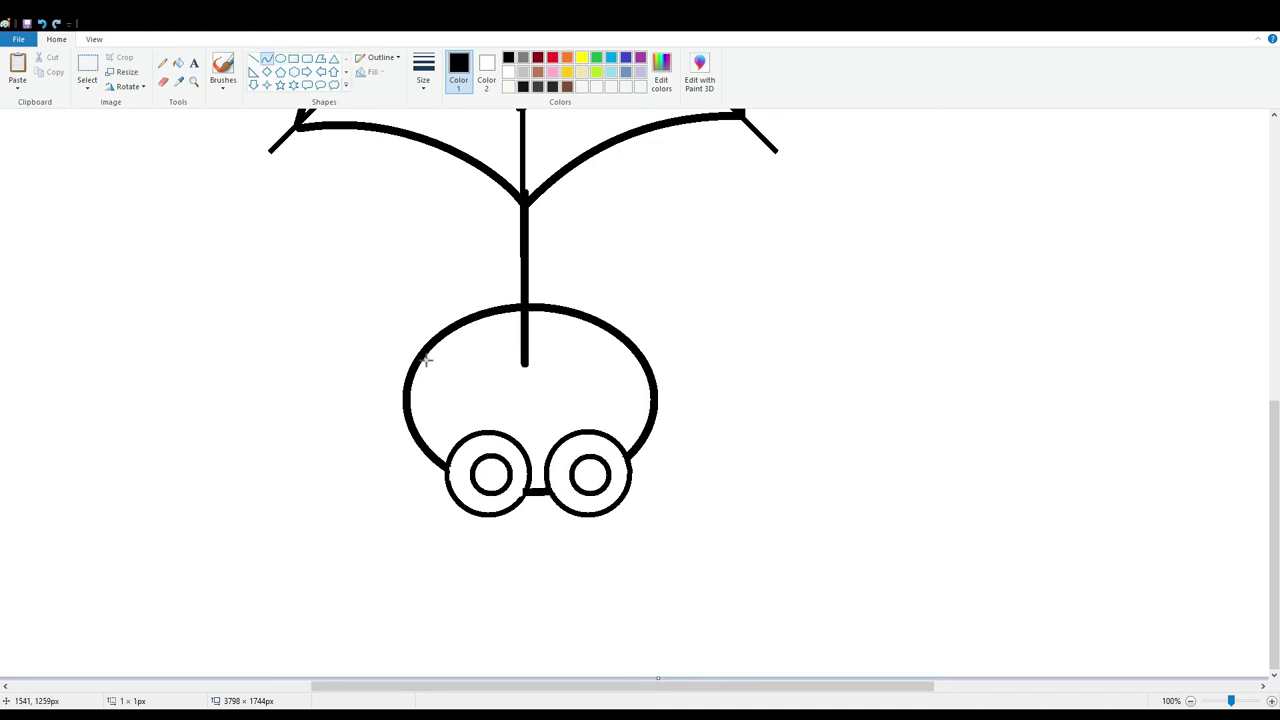
left_click_drag(426, 360, 394, 326)
left_click(397, 407)
left_click_drag(411, 405, 385, 386)
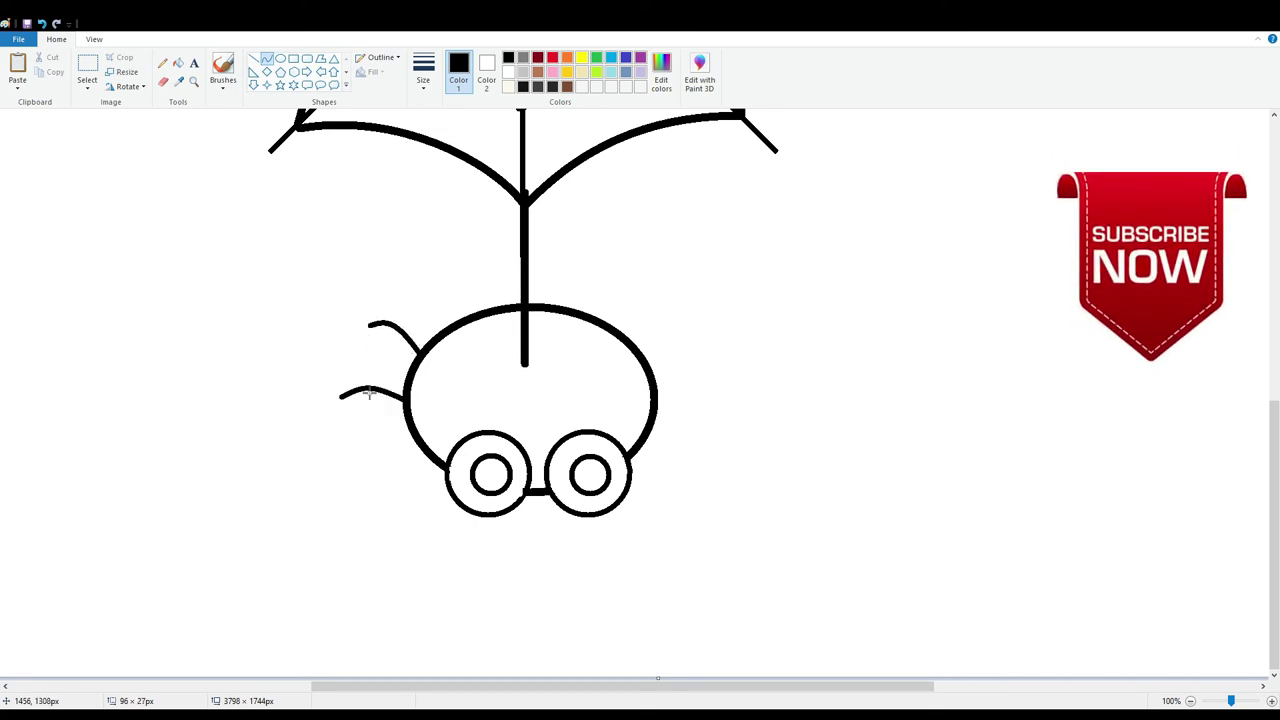
left_click_drag(427, 455, 387, 487)
left_click(400, 468)
left_click(598, 551)
key("Return")
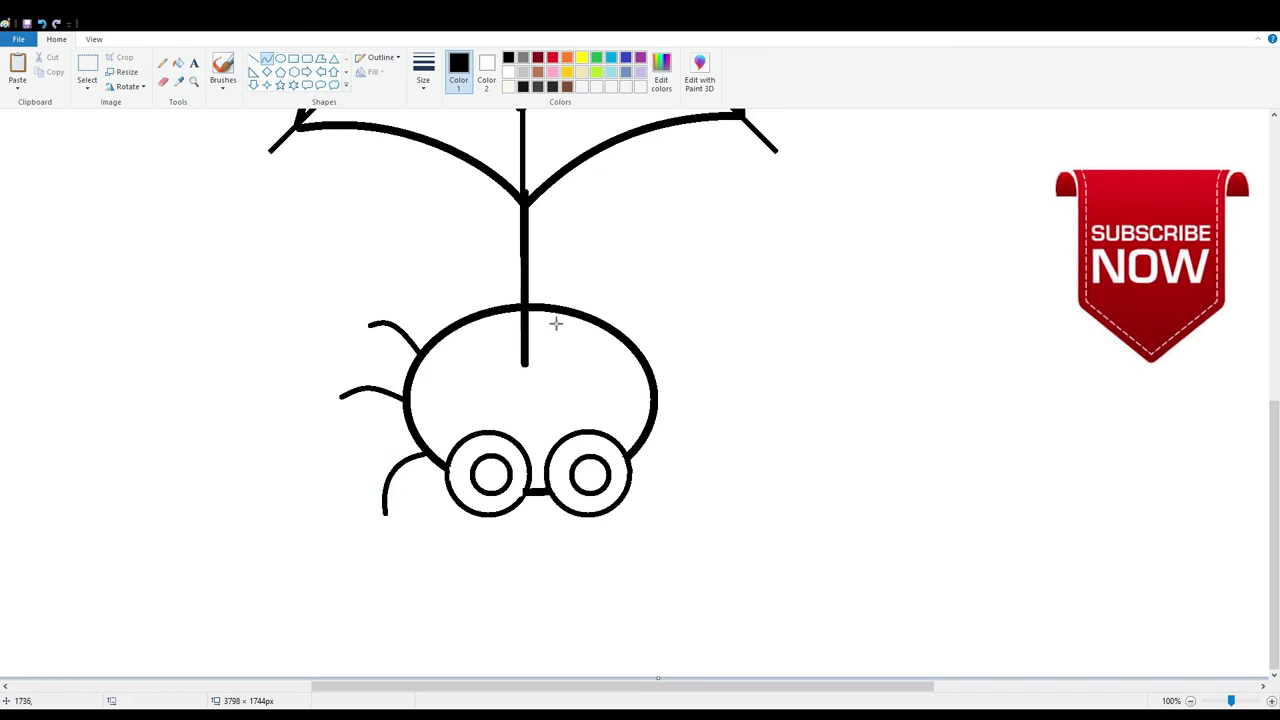
left_click_drag(600, 320, 654, 321)
key("ctrl+z")
key("ctrl+z")
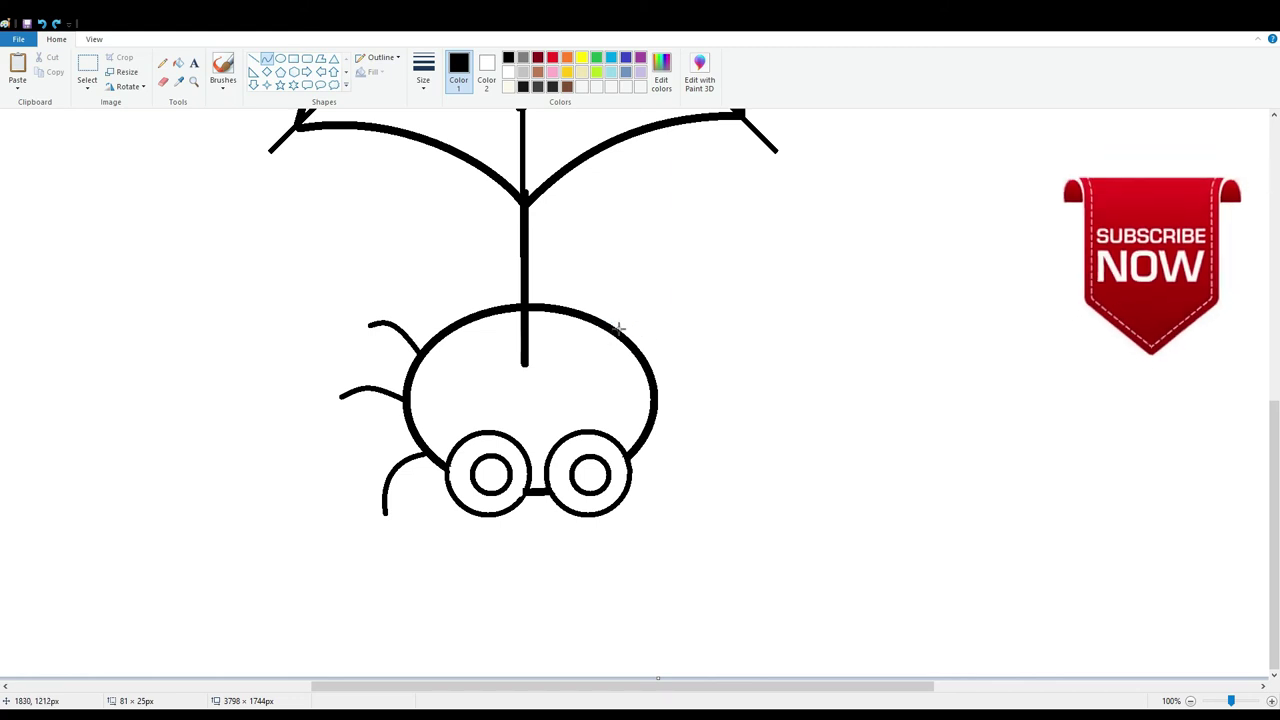
Draw a curved leg, flip it horizontally and attach it to the upper right of the spider's body.
mouse_move(421, 353)
left_mouse_down()
mouse_move(371, 326)
mouse_move(659, 335)
left_mouse_up()
left_click(112, 88)
left_click(148, 160)
left_click(242, 184)
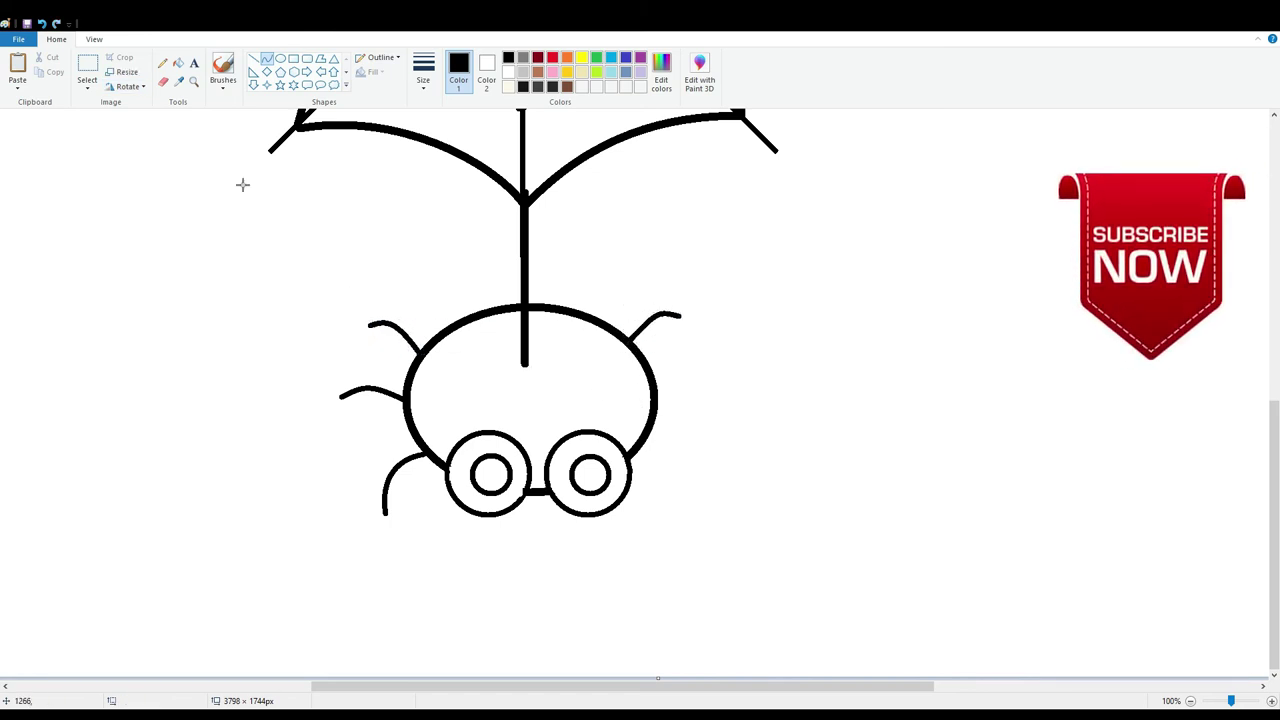
Add a horizontally flipped curved leg about 96 px wide at the middle of the body's right side.
left_click_drag(412, 405, 681, 404)
left_click(129, 87)
left_click(148, 164)
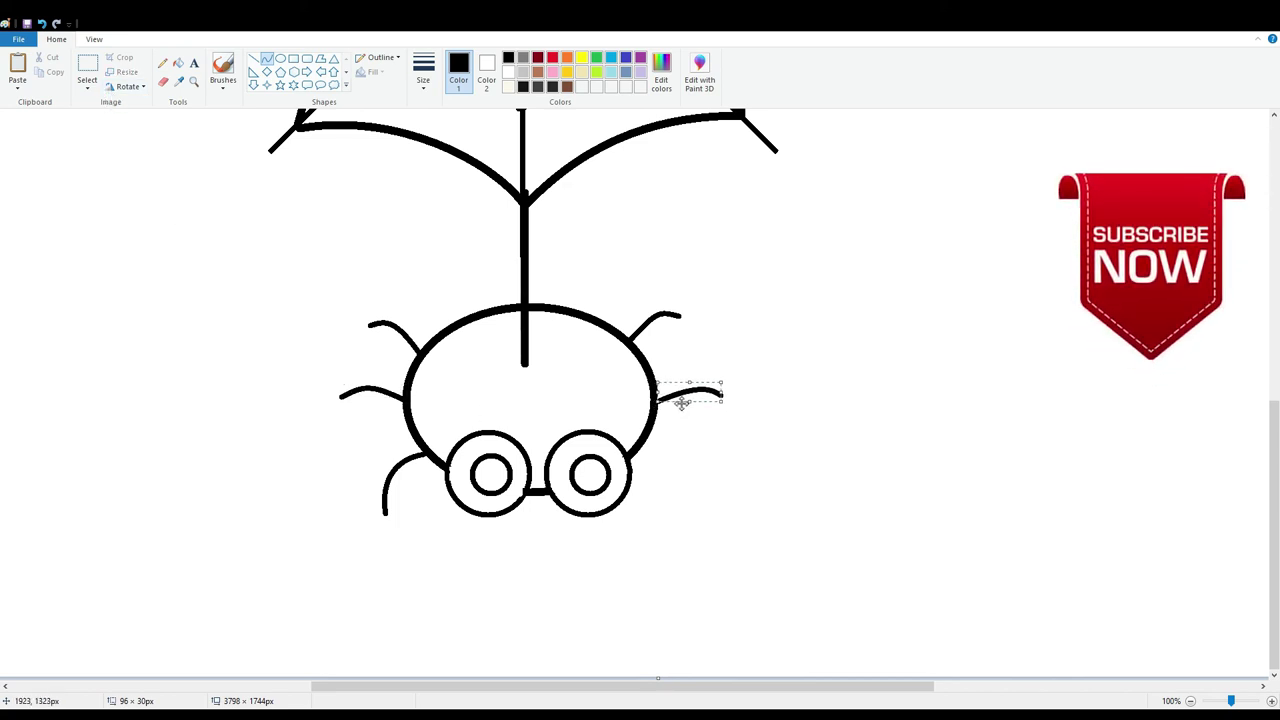
left_click(688, 453)
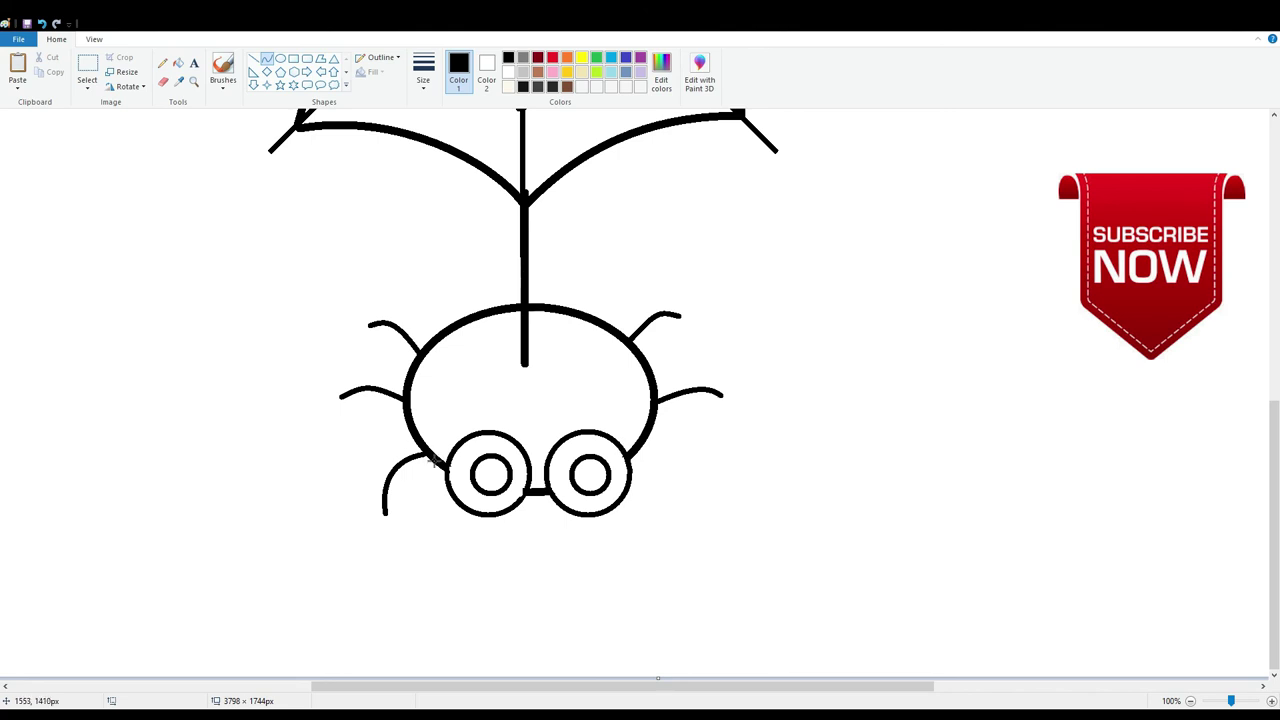
Add a horizontally flipped, downward-curving leg on the lower right of the body beside the right eye.
mouse_move(427, 454)
left_mouse_down()
mouse_move(386, 515)
mouse_move(398, 473)
mouse_move(381, 492)
mouse_move(672, 488)
mouse_move(674, 458)
mouse_move(668, 473)
left_mouse_up()
left_click(131, 88)
left_click(132, 158)
left_click(787, 447)
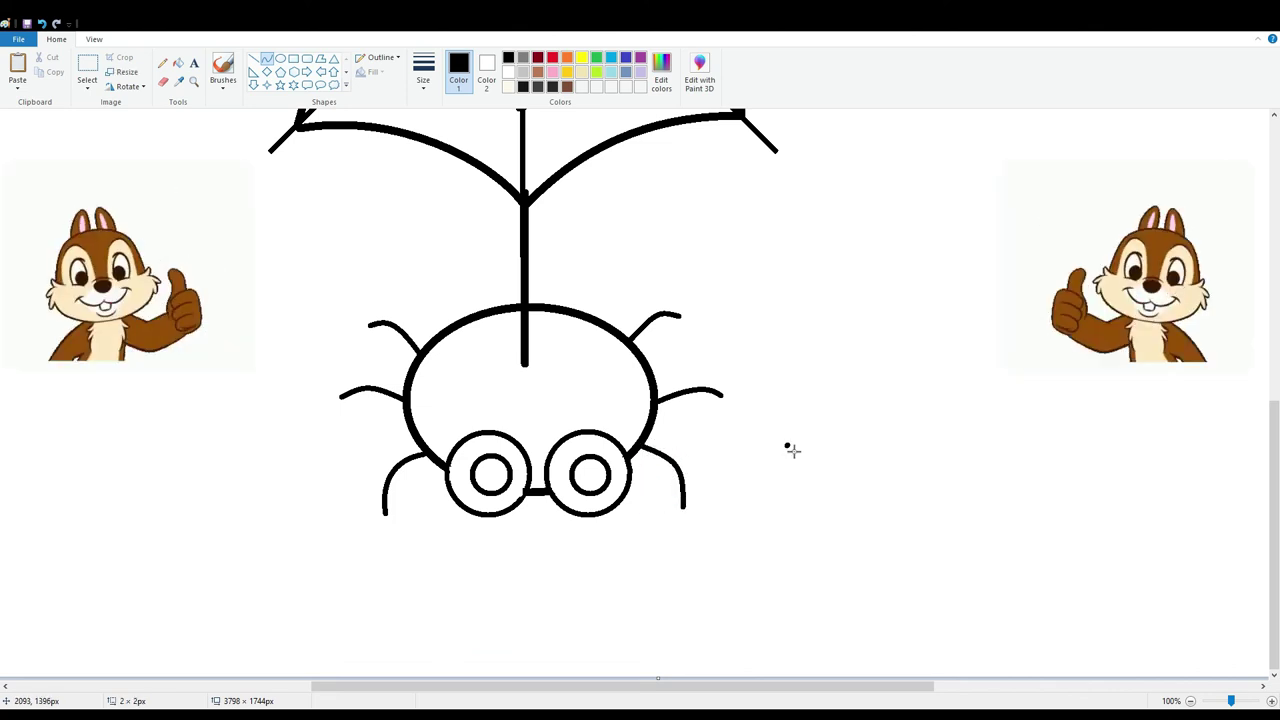
Erase the thread just below the body's top outline and fill its remainder inside the body with white.
left_click(163, 82)
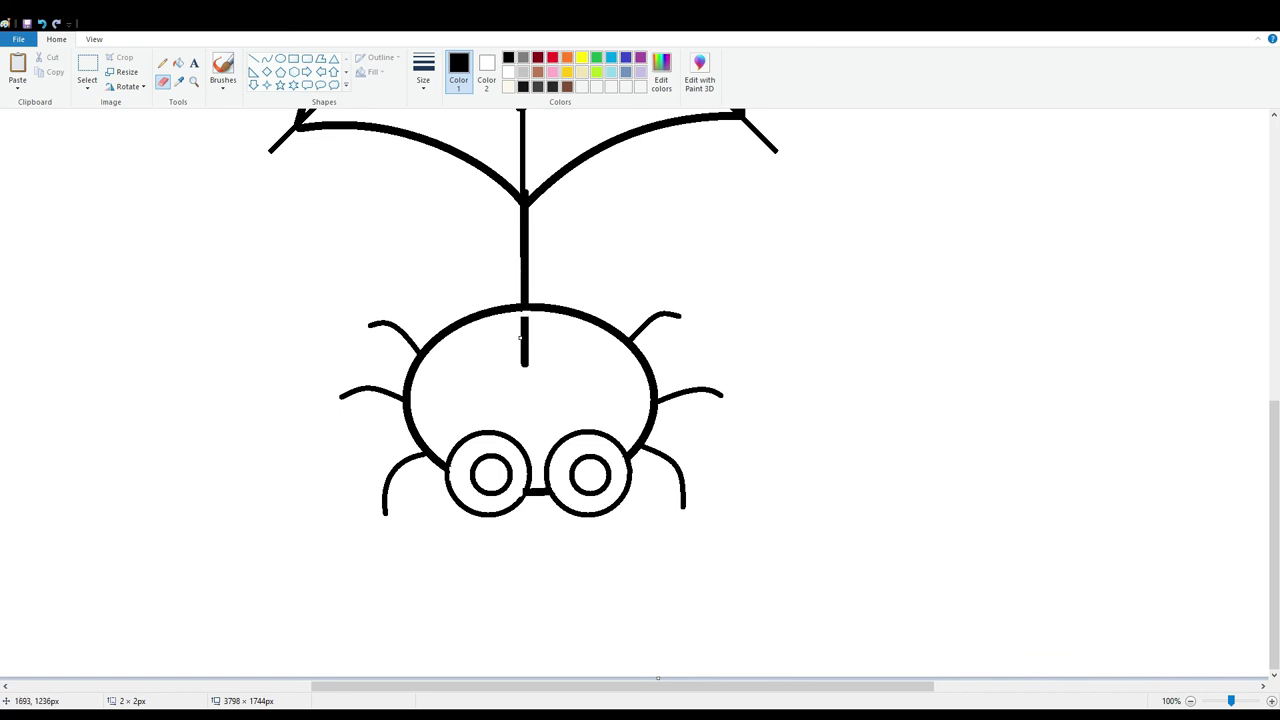
left_click(178, 64)
left_click(508, 73)
left_click(525, 342)
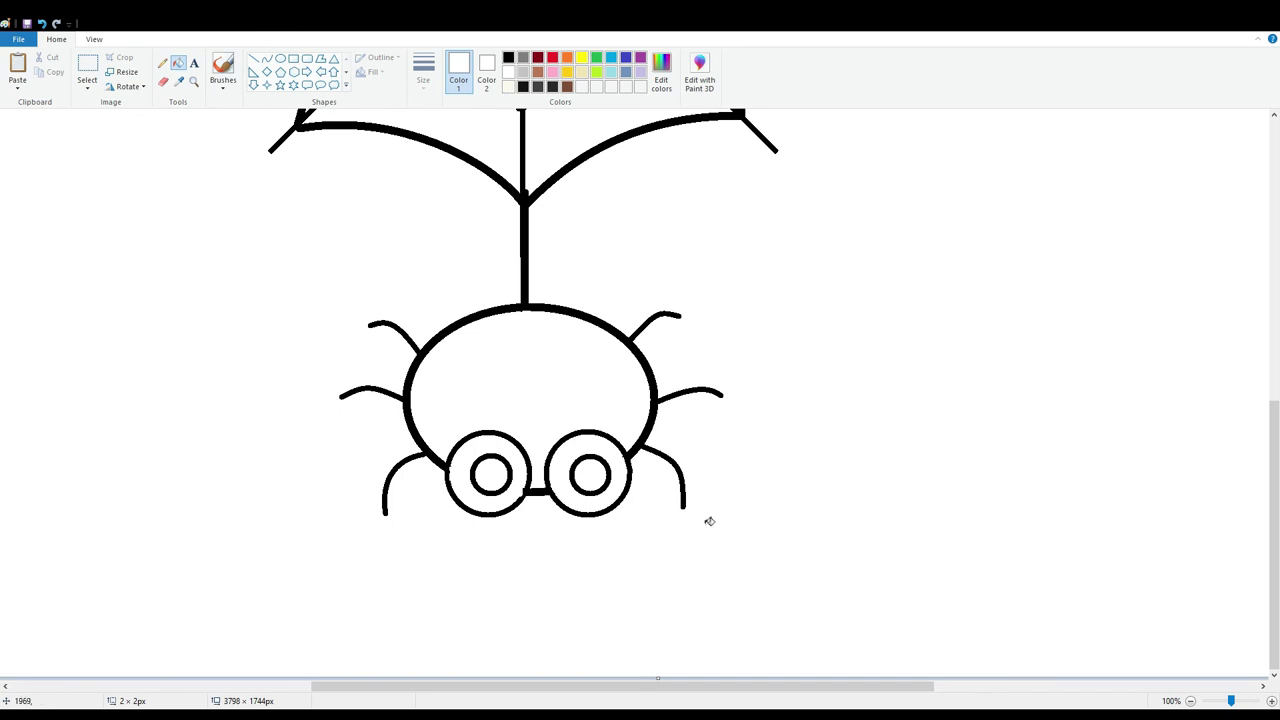
Fill the spider's body with red and both pupils with black.
left_click(1190, 701)
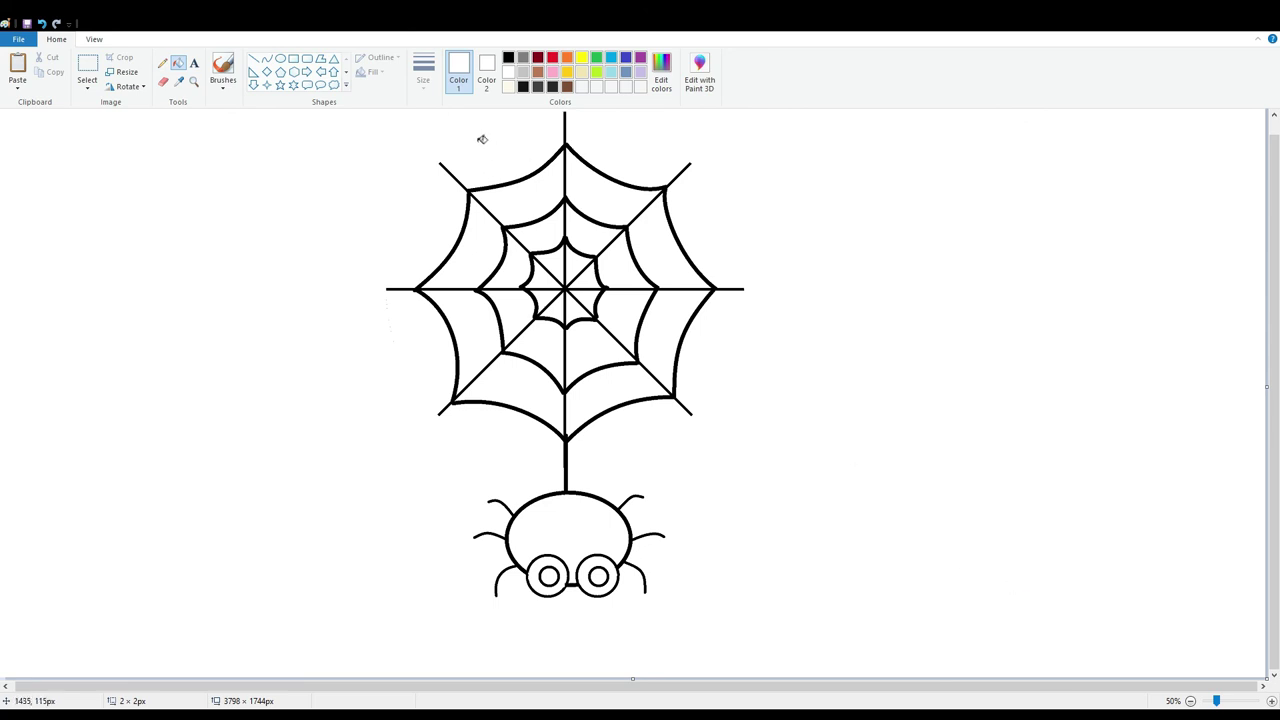
left_click(553, 58)
left_click(577, 549)
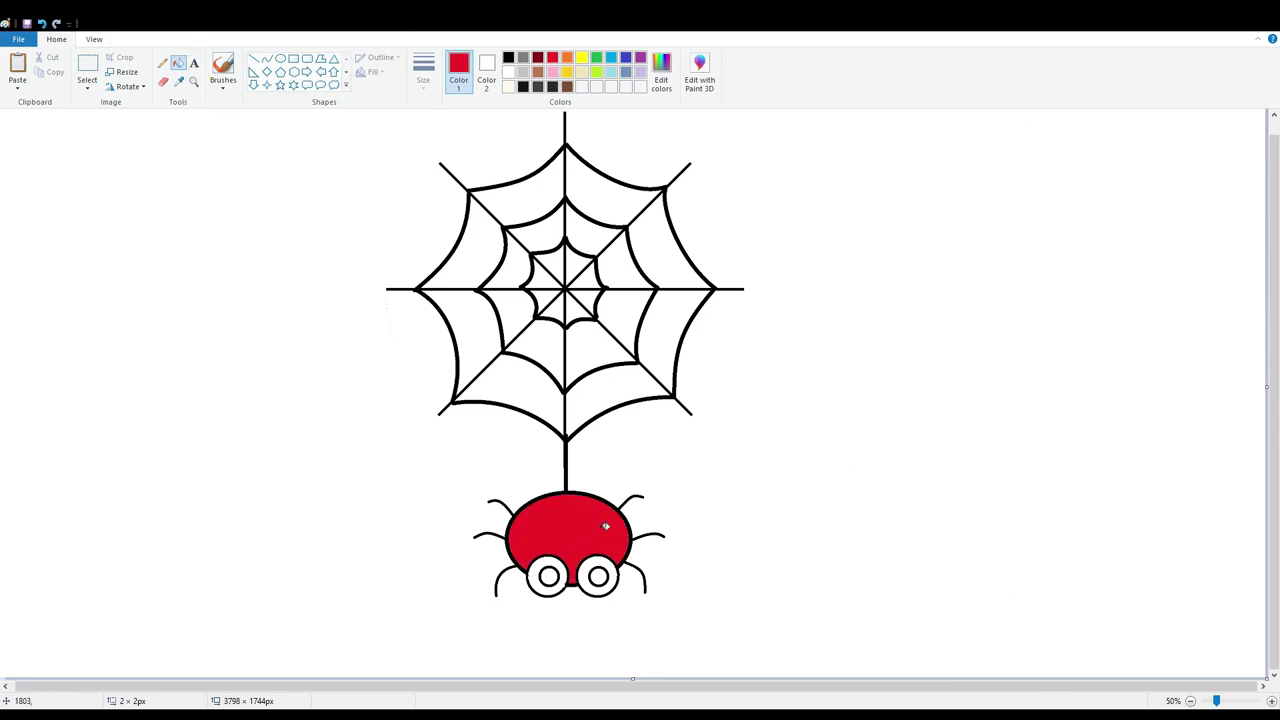
left_click(508, 57)
left_click(598, 577)
left_click(548, 578)
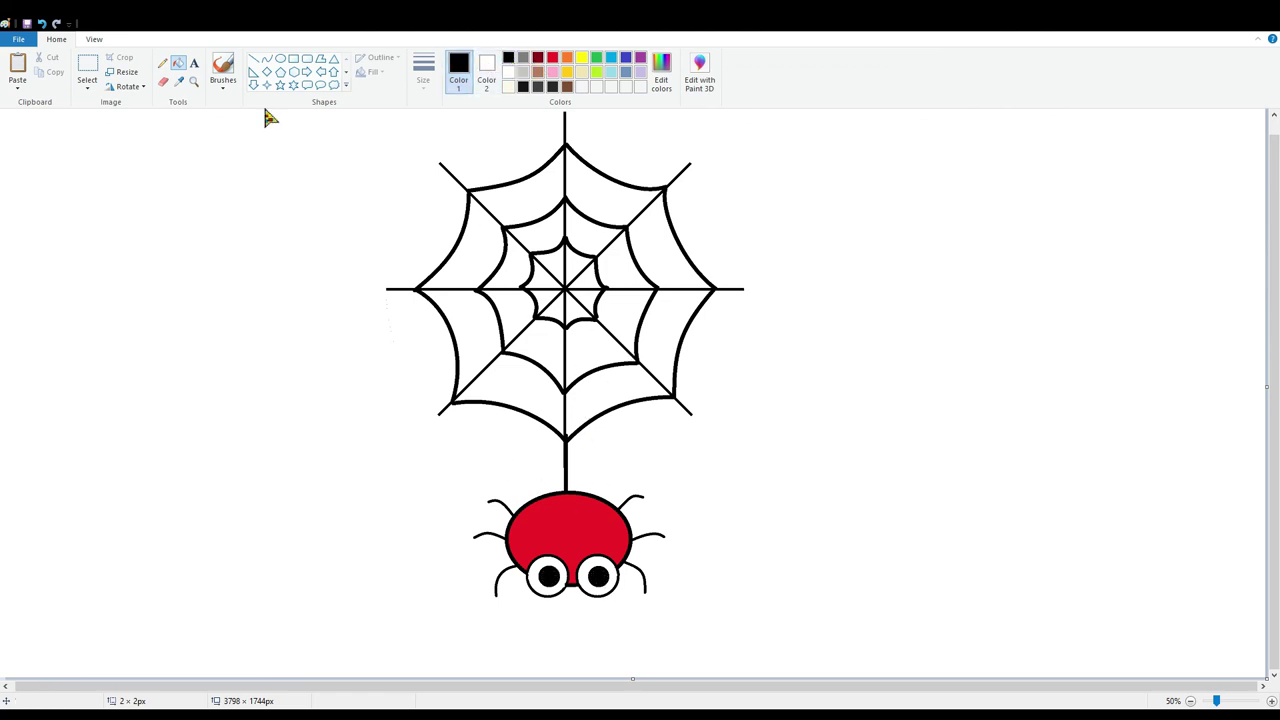
Select the whole web and spider drawing and move it to the left edge of the canvas.
left_click(87, 70)
left_click_drag(823, 646, 386, 93)
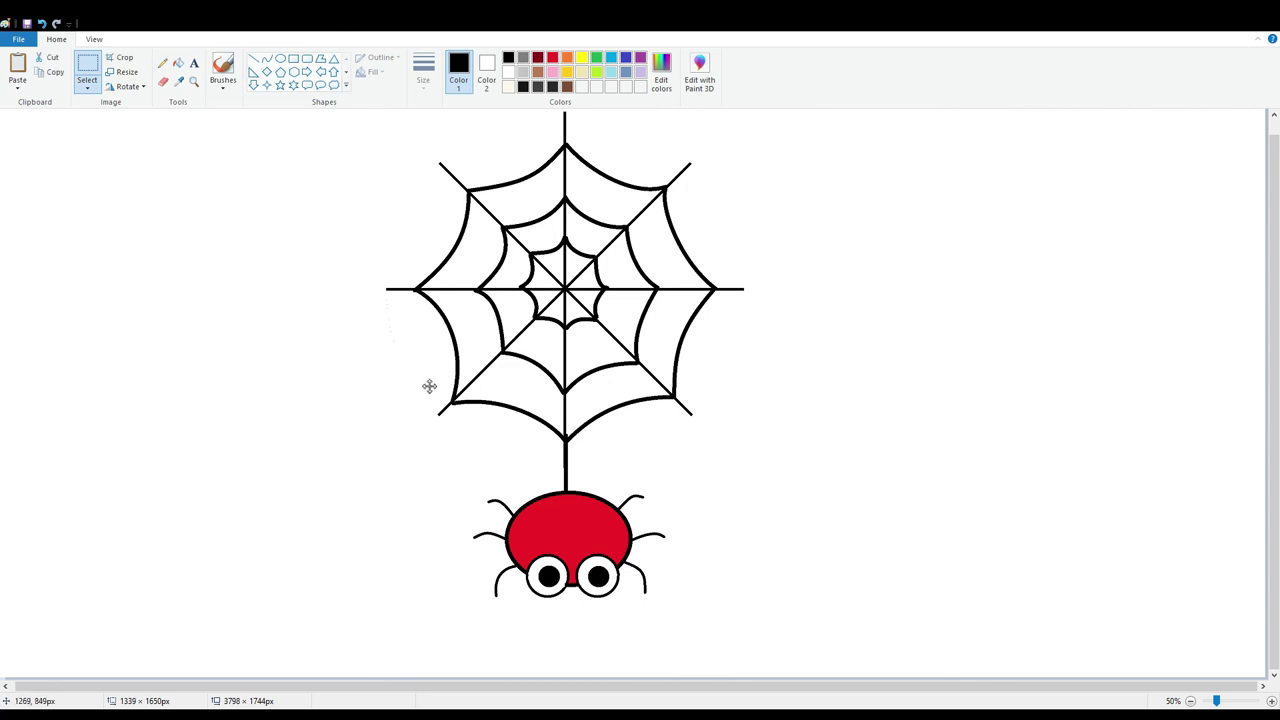
left_click_drag(430, 386, 235, 392)
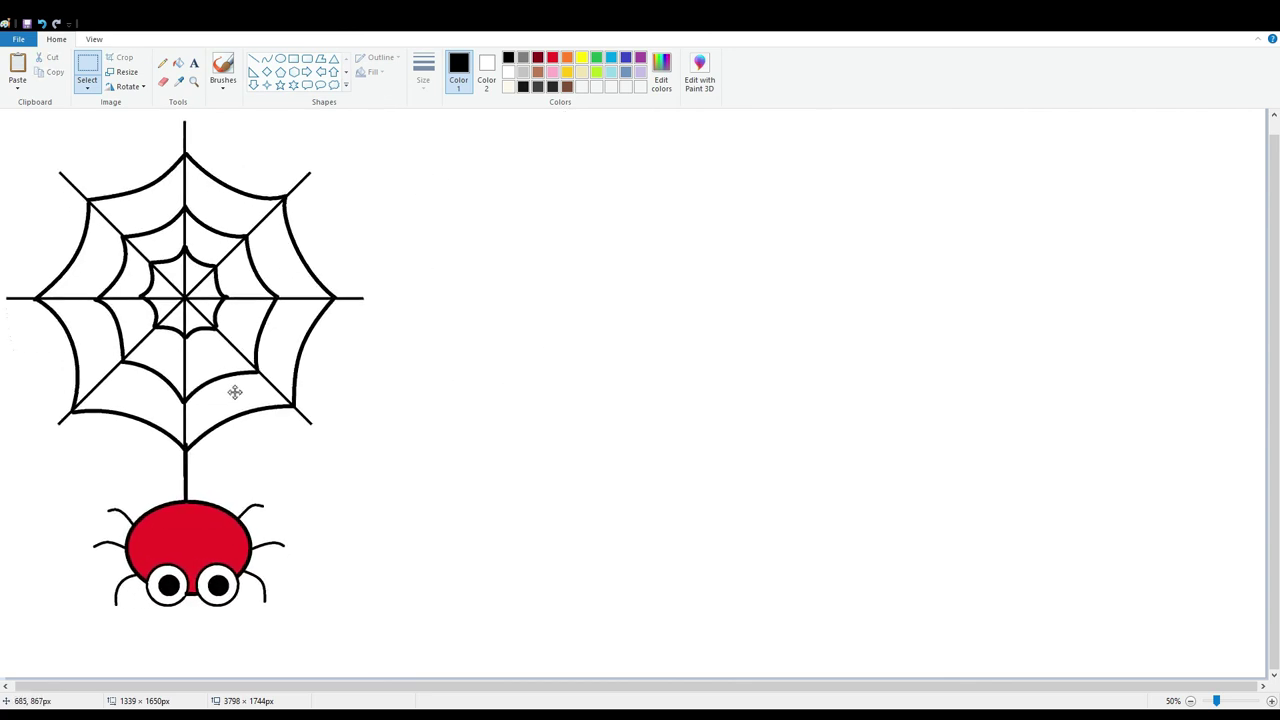
left_click(770, 400)
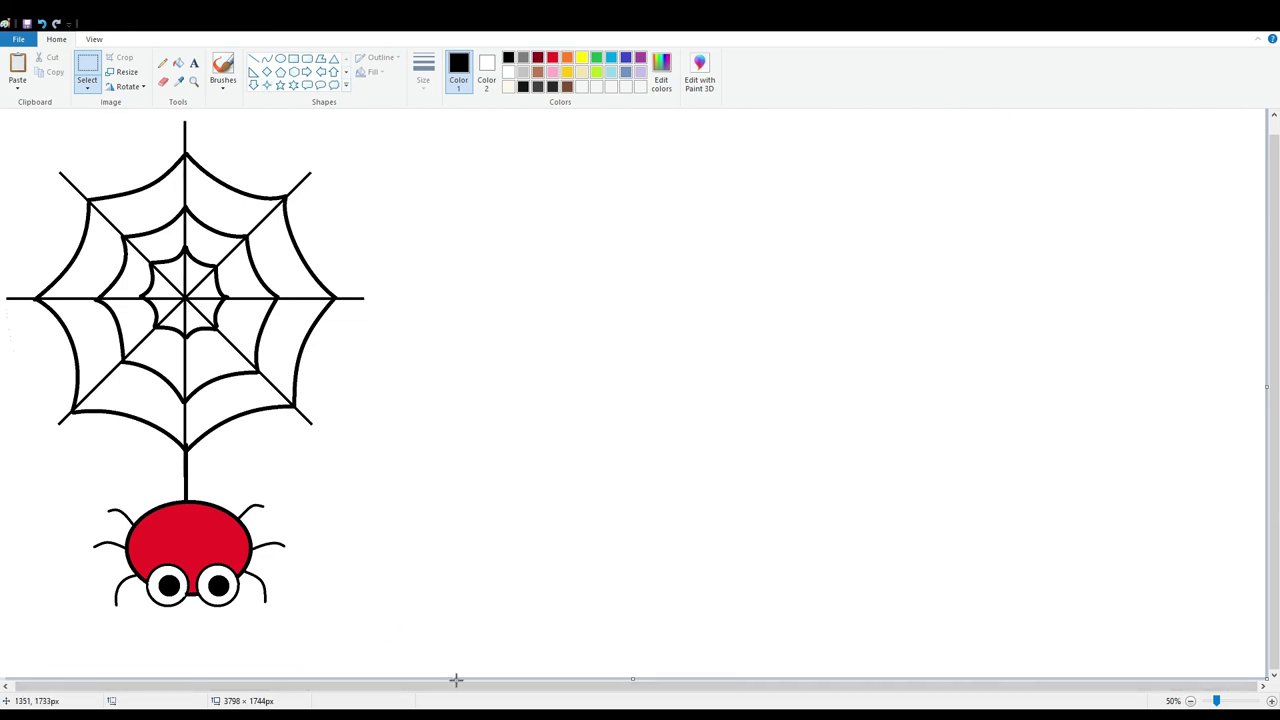
Select the web and spider together and move them back to the middle of the canvas.
left_click_drag(451, 665, 6, 80)
left_click_drag(148, 219, 561, 241)
left_click(971, 375)
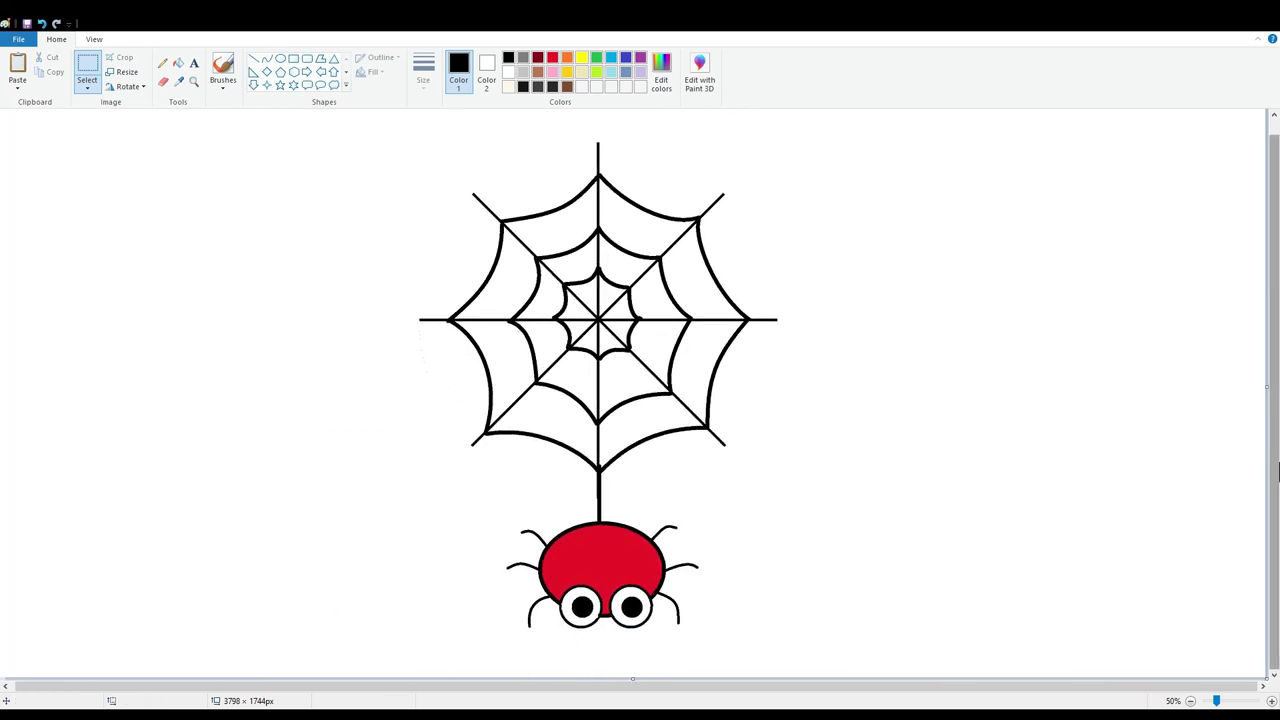